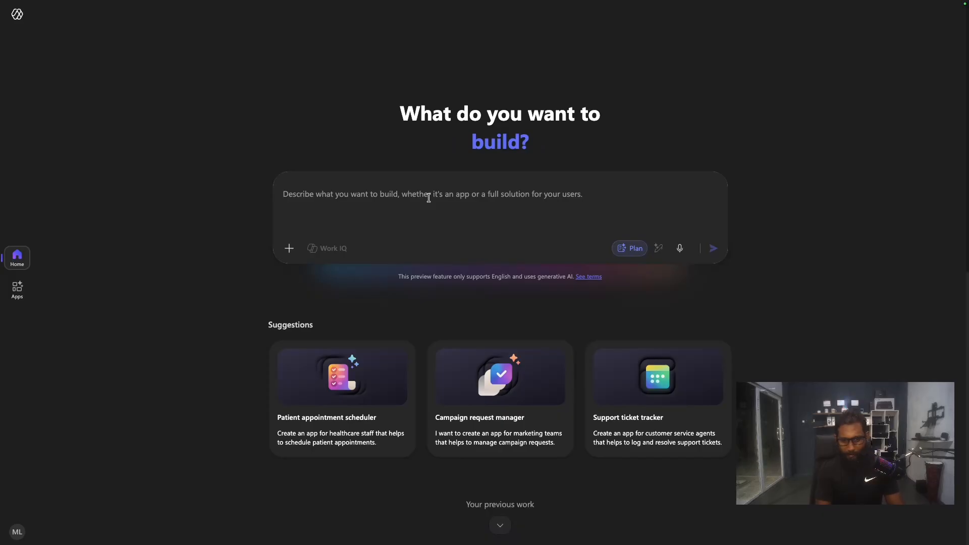
Step: Write the app prompt "Build me a kanban application without data source."
{"action": "type", "text": "Kan"}
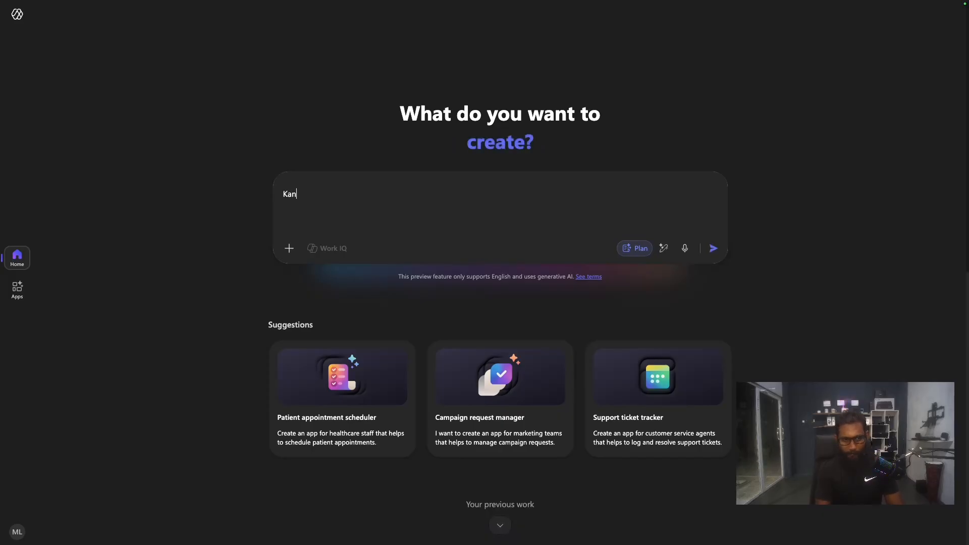
{"action": "key", "text": "BackSpace"}
{"action": "type", "text": "Buil"}
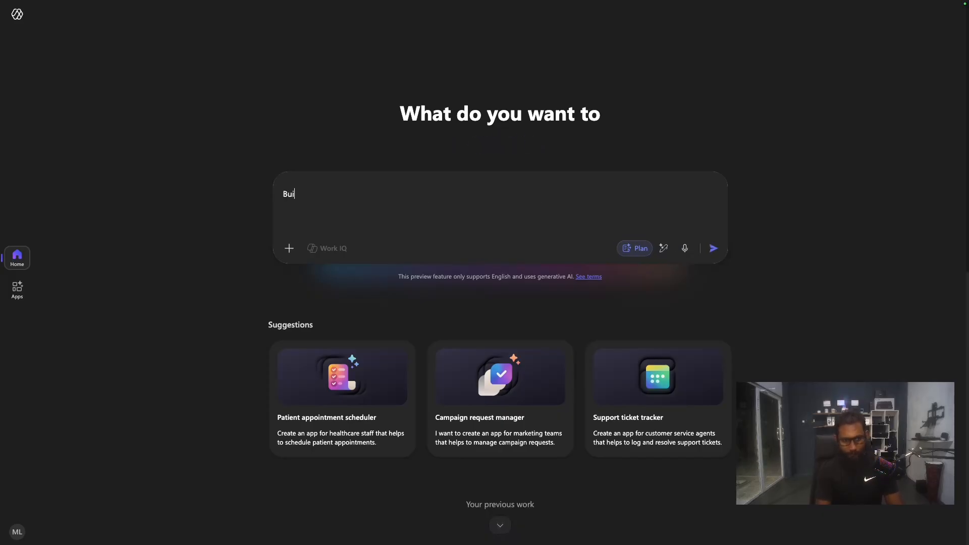
{"action": "type", "text": "d me a "}
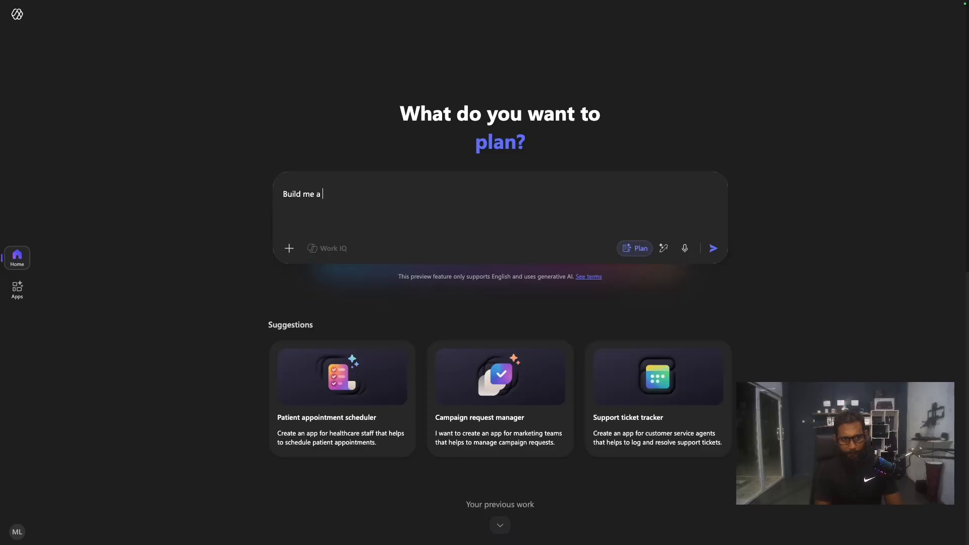
{"action": "type", "text": "kanban a"}
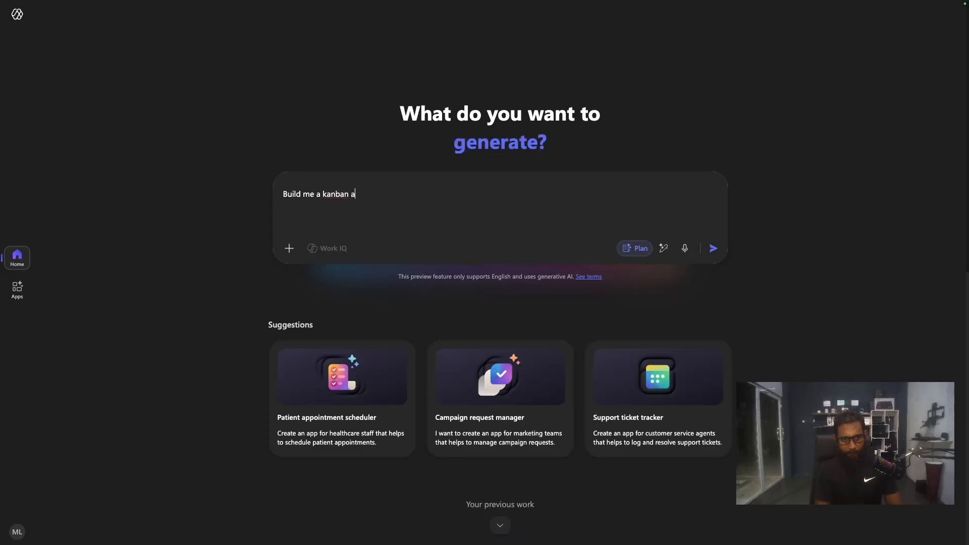
{"action": "type", "text": "pplication "}
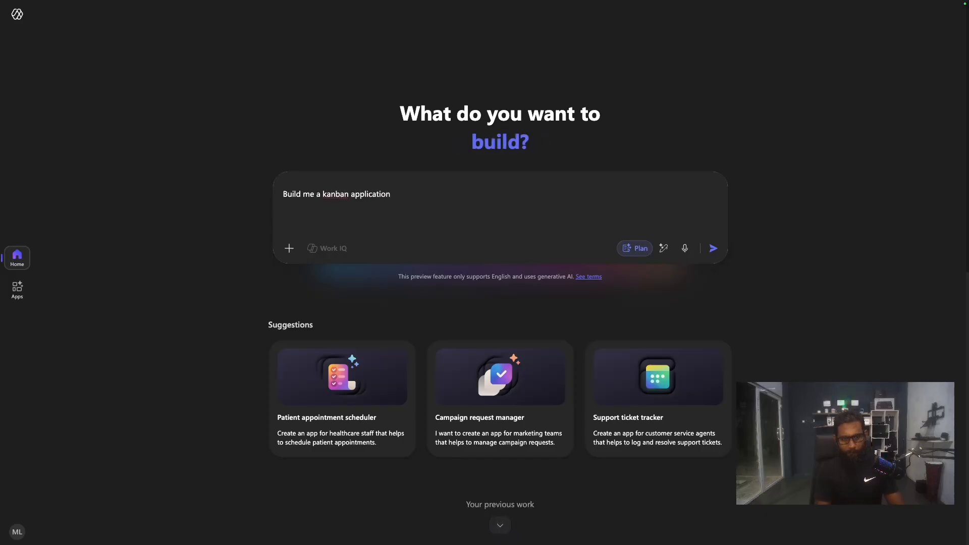
{"action": "type", "text": "without "}
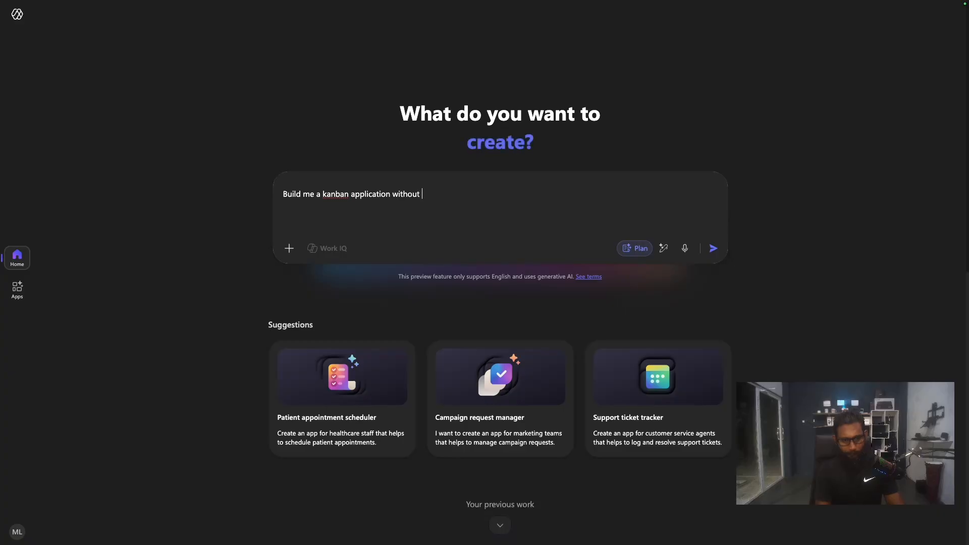
{"action": "type", "text": "data source."}
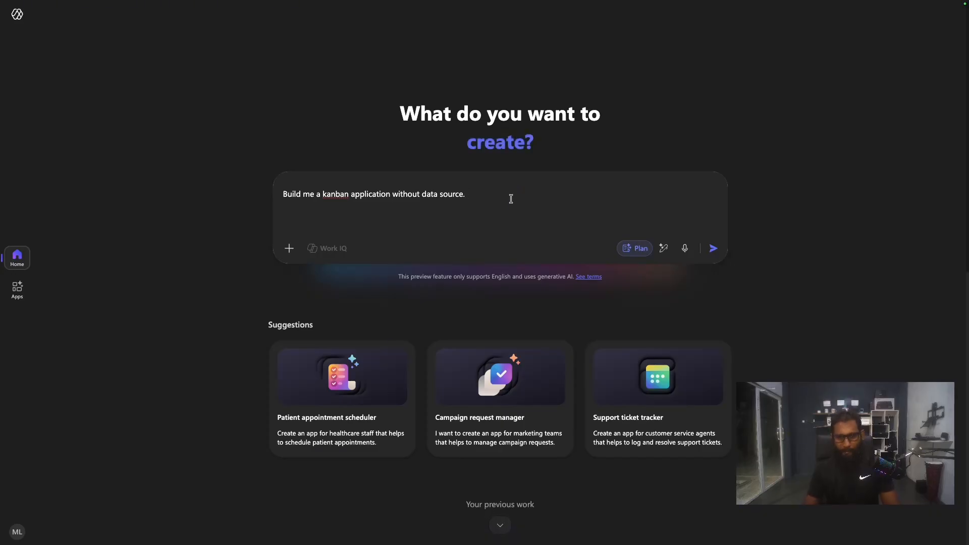
Step: Look at the columns of the kanban SharePoint list in the other browser tab, and return to the app prompt
{"action": "left_click_drag", "start_coordinate": [498, 197], "coordinate": [200, 196]}
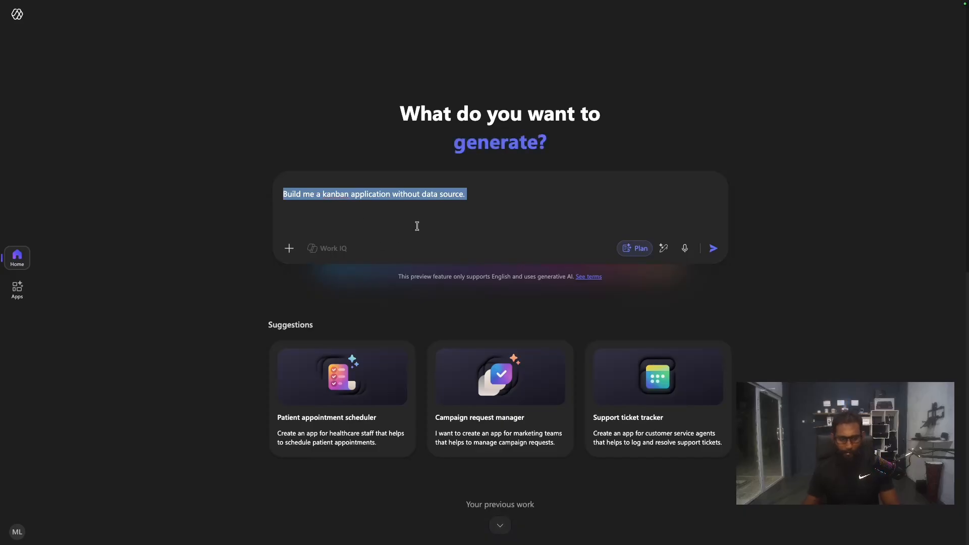
{"action": "mouse_move", "coordinate": [160, 2]}
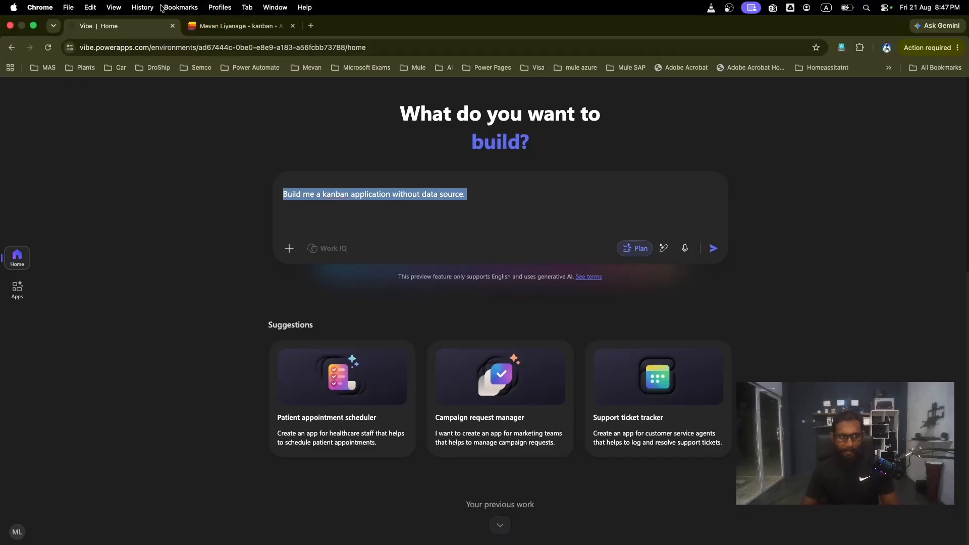
{"action": "left_click", "coordinate": [225, 28]}
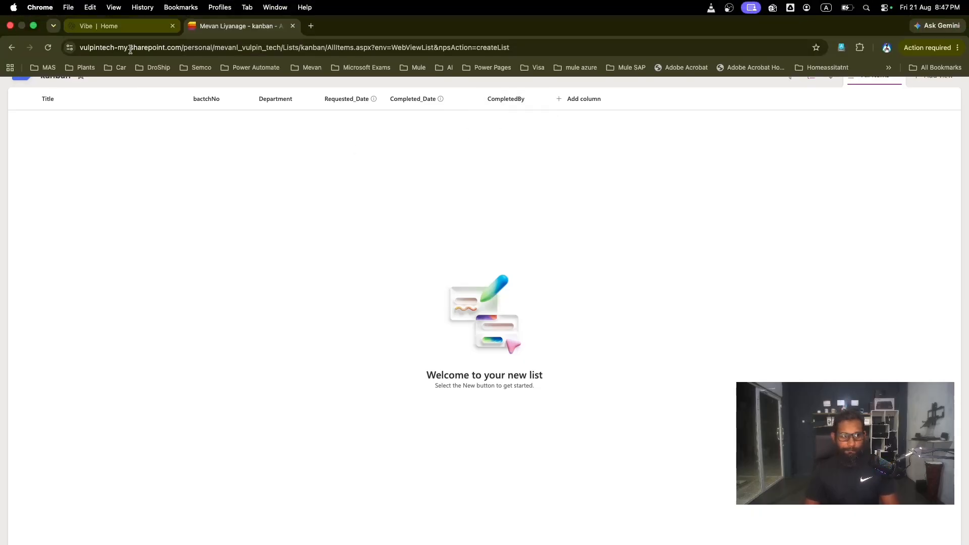
{"action": "left_click", "coordinate": [117, 29]}
Step: Submit the kanban application prompt to generate a plan
{"action": "left_click", "coordinate": [477, 197]}
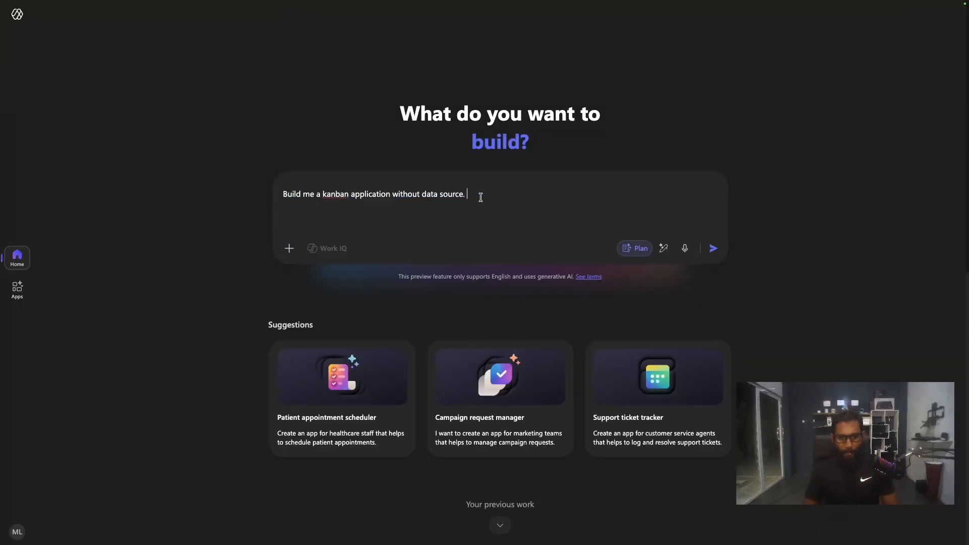
{"action": "left_click_drag", "start_coordinate": [392, 194], "coordinate": [485, 190]}
{"action": "left_click", "coordinate": [493, 196]}
{"action": "left_click", "coordinate": [396, 198]}
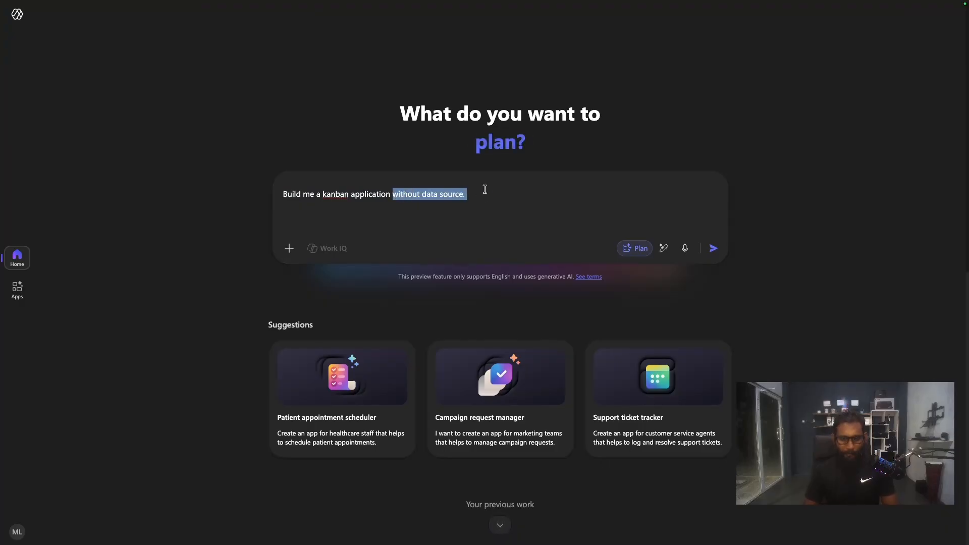
{"action": "left_click", "coordinate": [485, 190]}
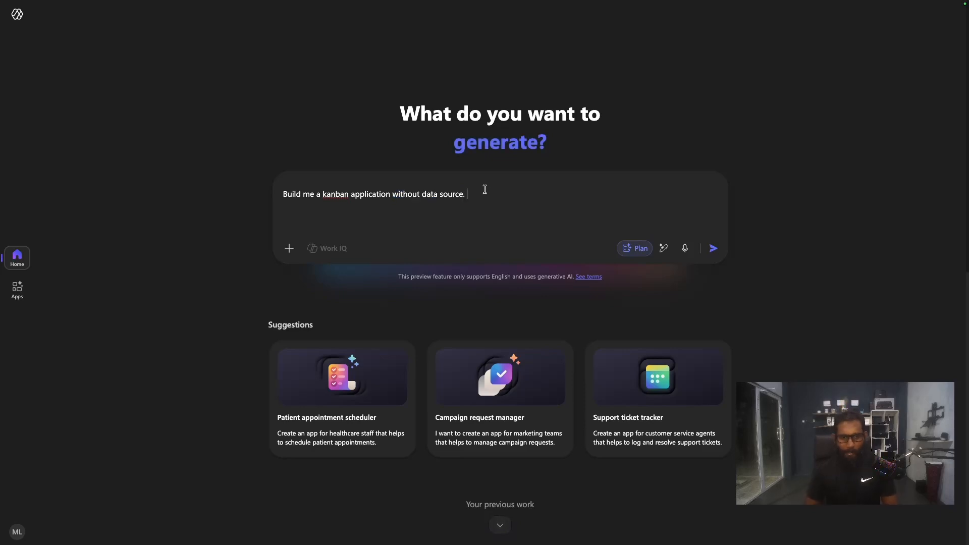
{"action": "left_click_drag", "start_coordinate": [477, 192], "coordinate": [392, 197]}
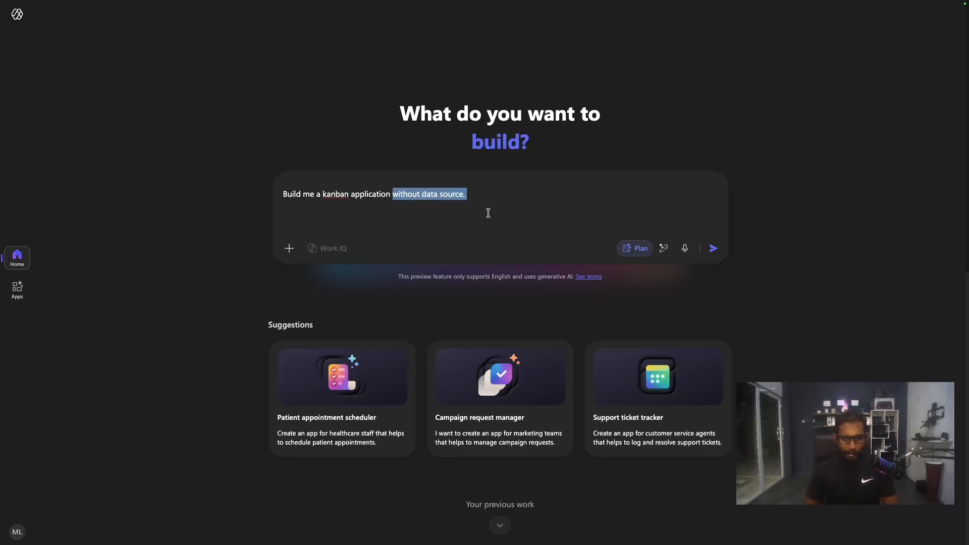
{"action": "left_click", "coordinate": [499, 190]}
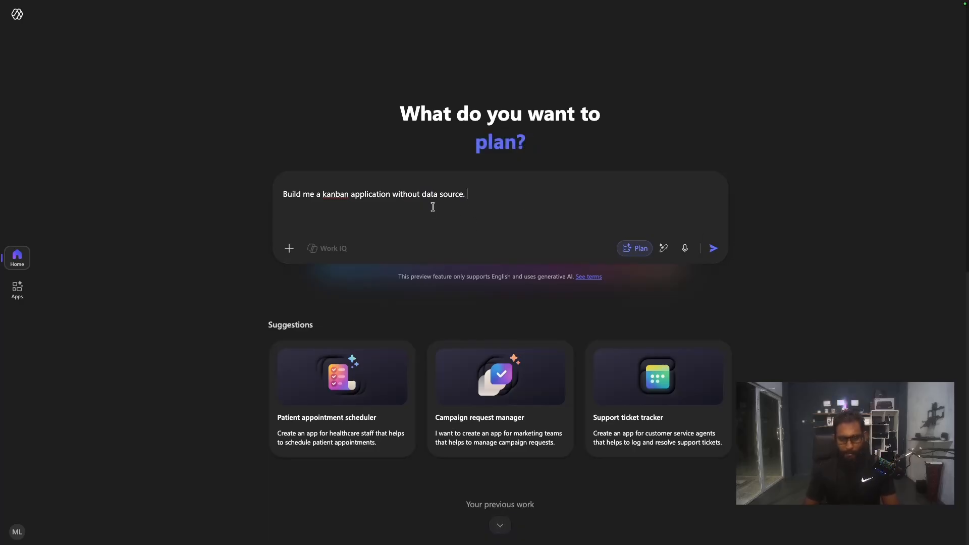
{"action": "left_click", "coordinate": [714, 249]}
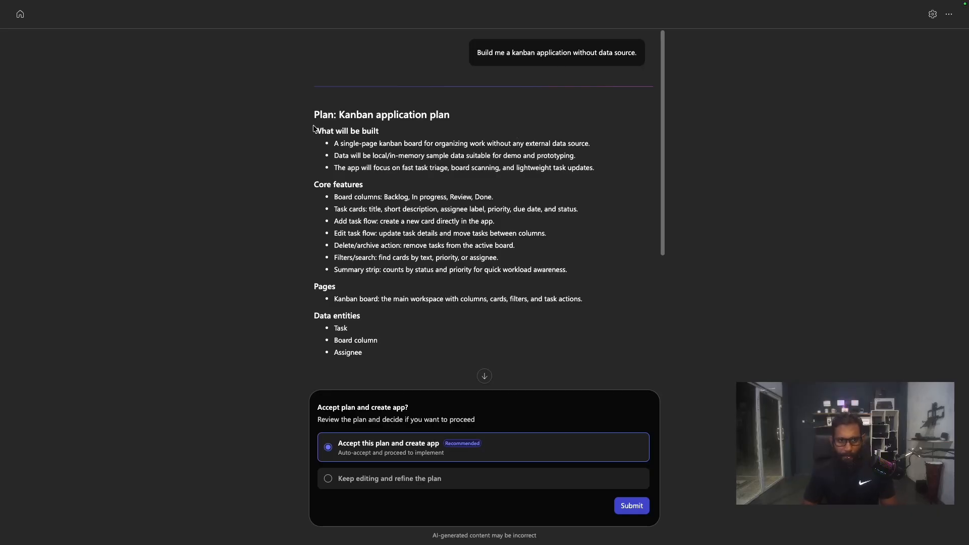
Step: Review the generated kanban application plan, from what will be built through the items that stay out of scope
{"action": "left_click_drag", "start_coordinate": [315, 116], "coordinate": [439, 141]}
{"action": "left_click", "coordinate": [444, 139]}
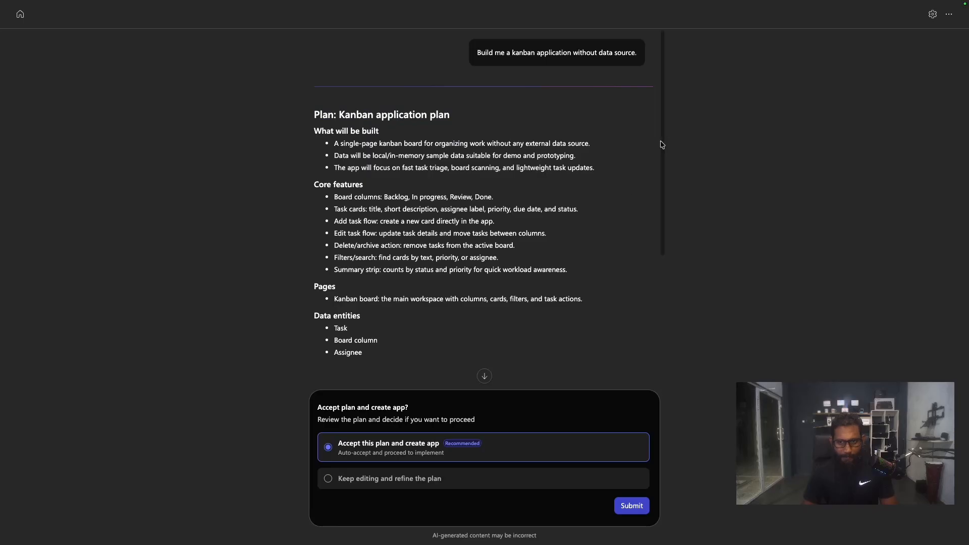
{"action": "left_click_drag", "start_coordinate": [663, 145], "coordinate": [666, 276]}
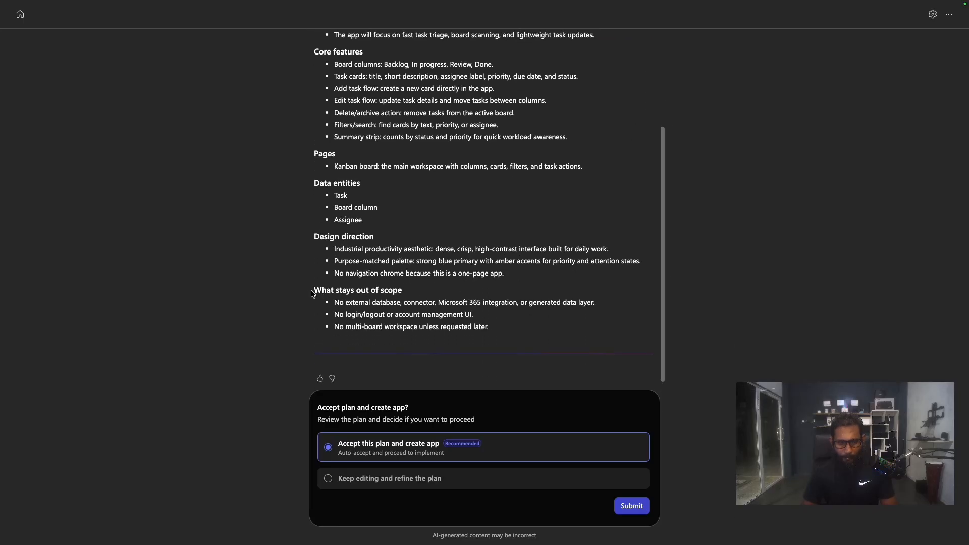
{"action": "left_click_drag", "start_coordinate": [313, 290], "coordinate": [599, 310]}
{"action": "left_click", "coordinate": [475, 296]}
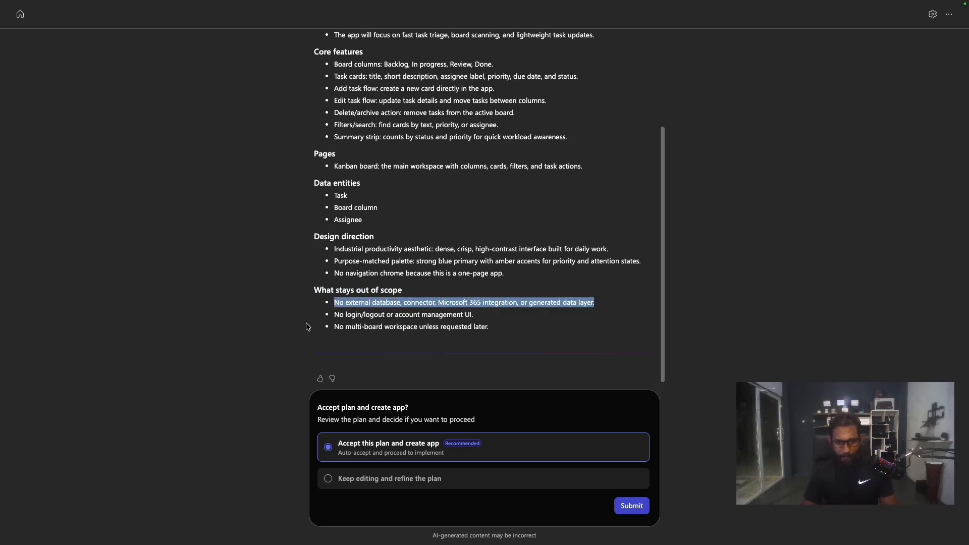
{"action": "left_click_drag", "start_coordinate": [334, 315], "coordinate": [497, 317]}
{"action": "left_click_drag", "start_coordinate": [334, 327], "coordinate": [541, 331]}
{"action": "left_click", "coordinate": [528, 332]}
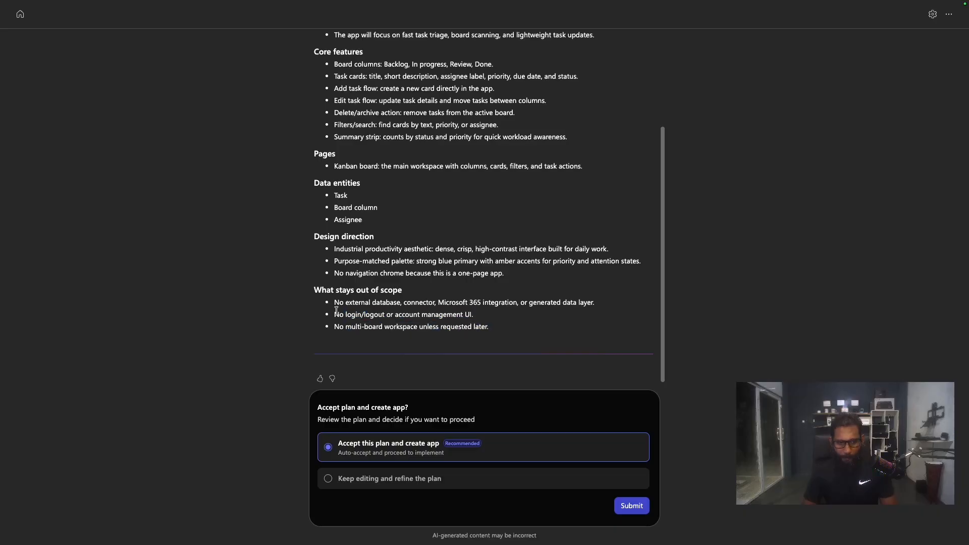
{"action": "left_click_drag", "start_coordinate": [335, 310], "coordinate": [530, 331]}
{"action": "left_click", "coordinate": [515, 328]}
{"action": "left_click_drag", "start_coordinate": [333, 308], "coordinate": [605, 304]}
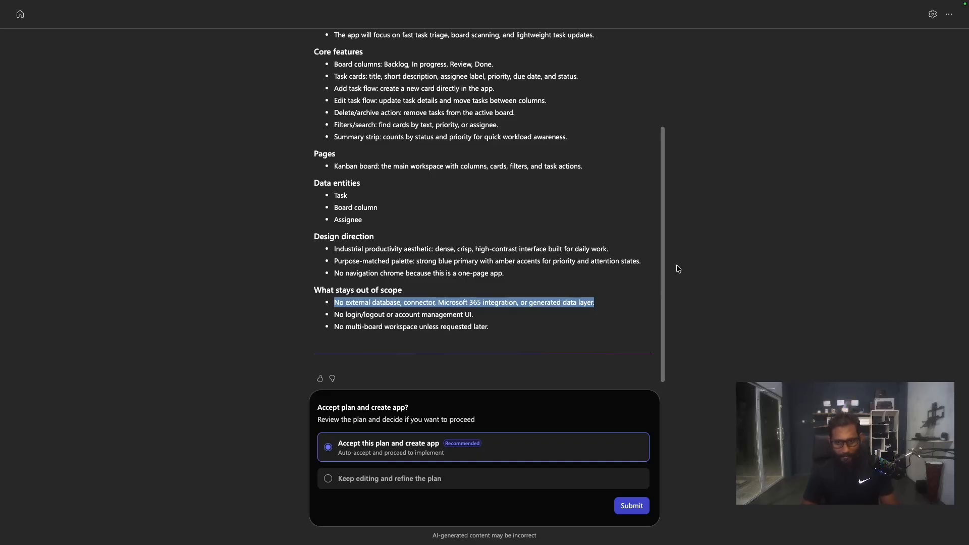
{"action": "left_click_drag", "start_coordinate": [665, 258], "coordinate": [659, 293]}
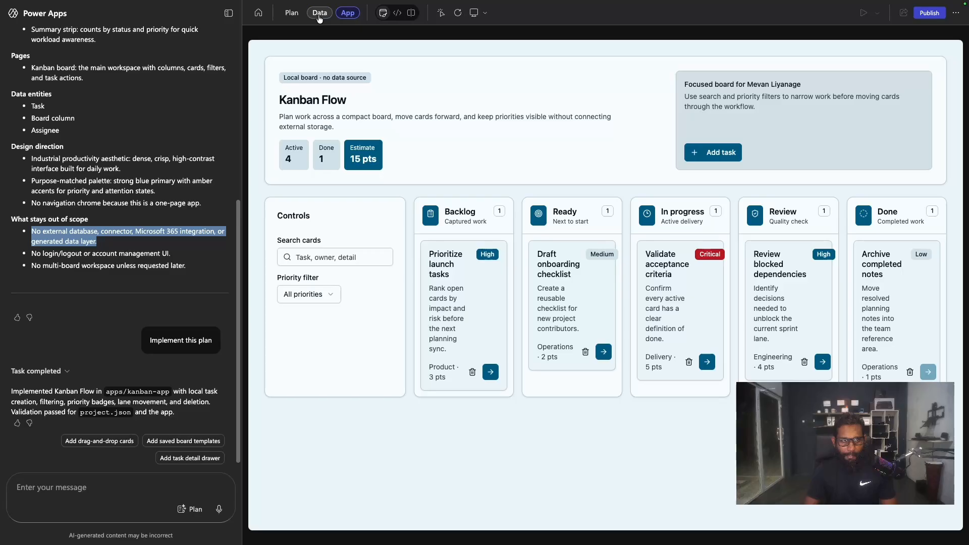
Step: Open the app's data view and copy the kanban list's SharePoint URL up to "Lists" from the other browser tab
{"action": "left_click", "coordinate": [322, 15]}
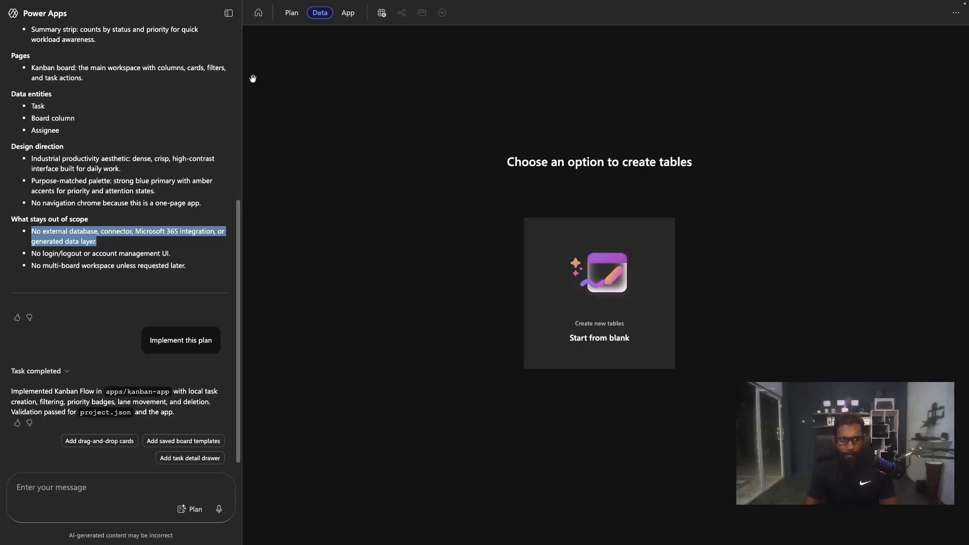
{"action": "left_click", "coordinate": [238, 26]}
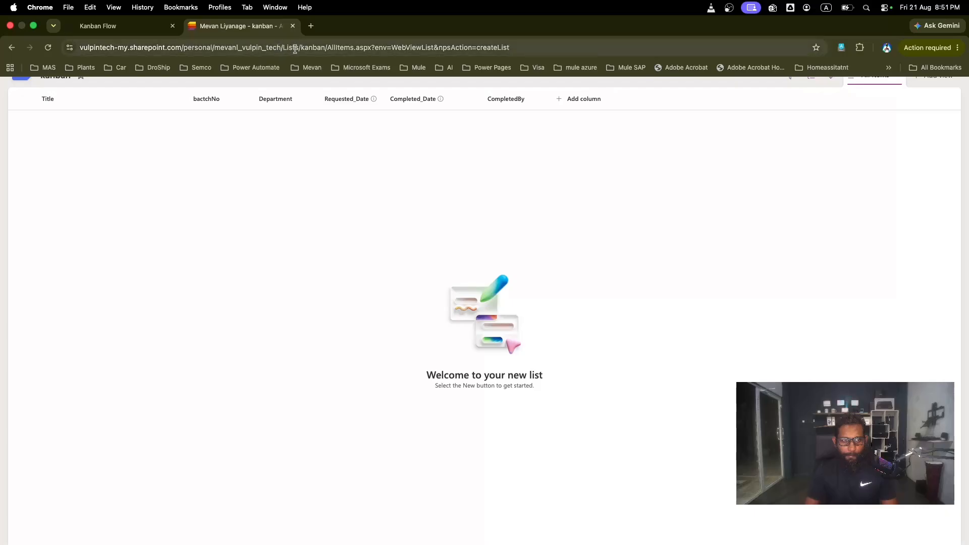
{"action": "left_click_drag", "start_coordinate": [299, 47], "coordinate": [81, 47]}
{"action": "key", "text": "ctrl+c"}
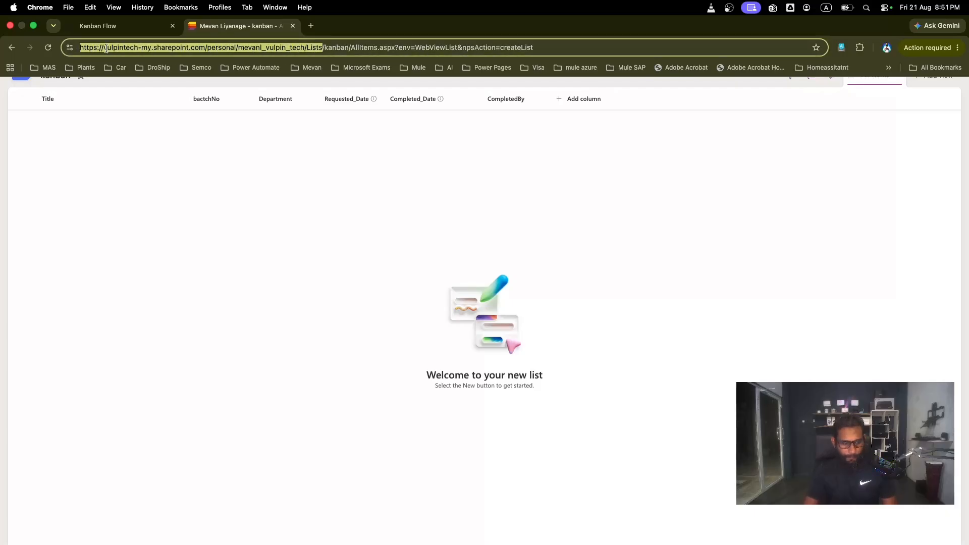
{"action": "left_click", "coordinate": [112, 32]}
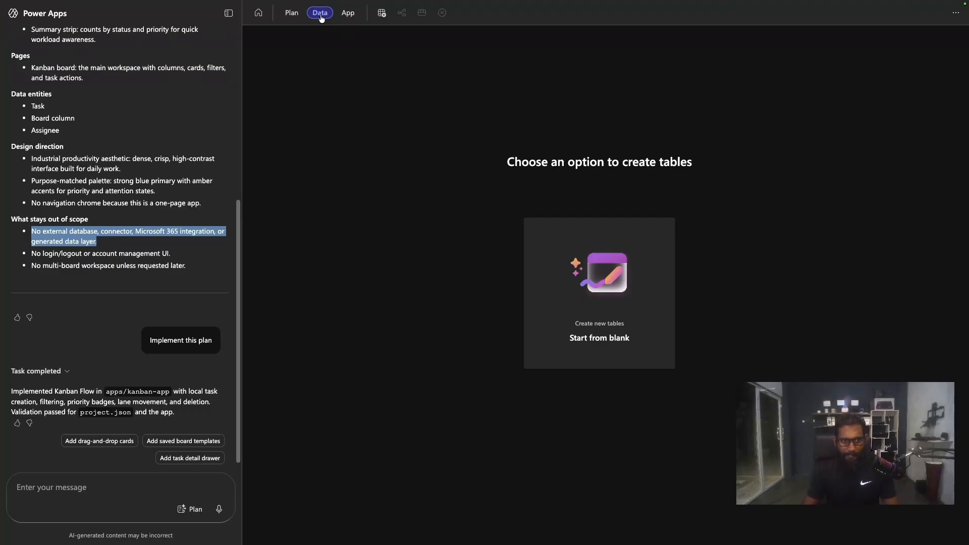
Step: Start adding an existing SharePoint list as a table, using the shared_sharepointonline connection
{"action": "left_click", "coordinate": [383, 15]}
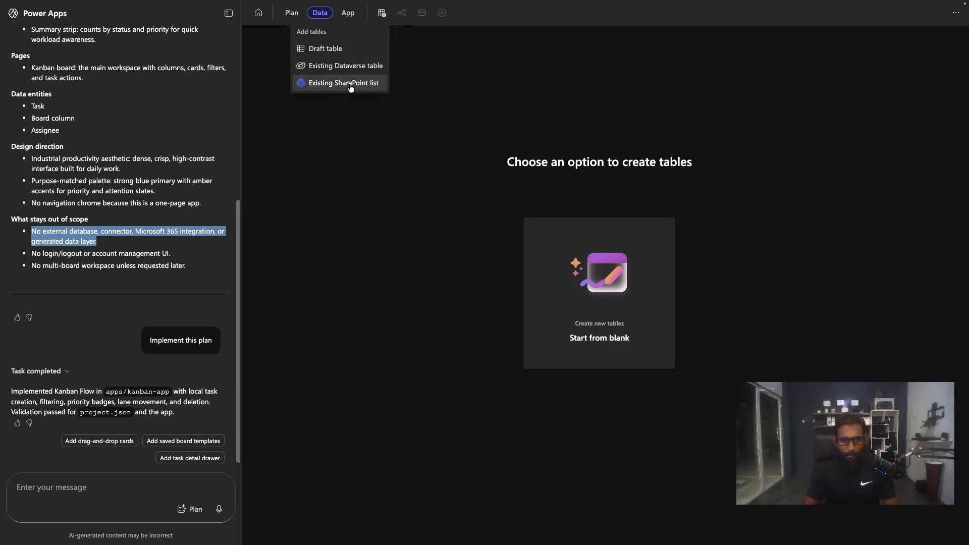
{"action": "left_click", "coordinate": [351, 87]}
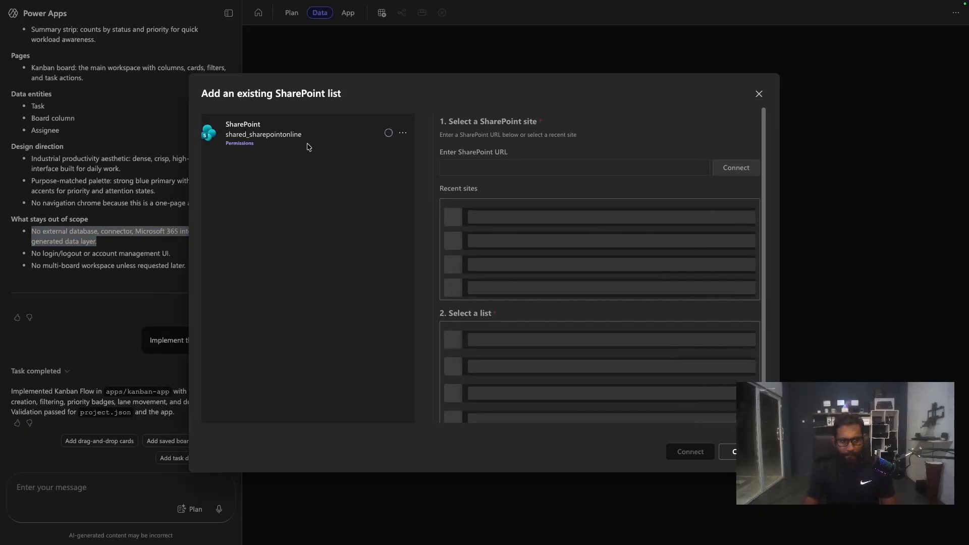
{"action": "left_click", "coordinate": [354, 135]}
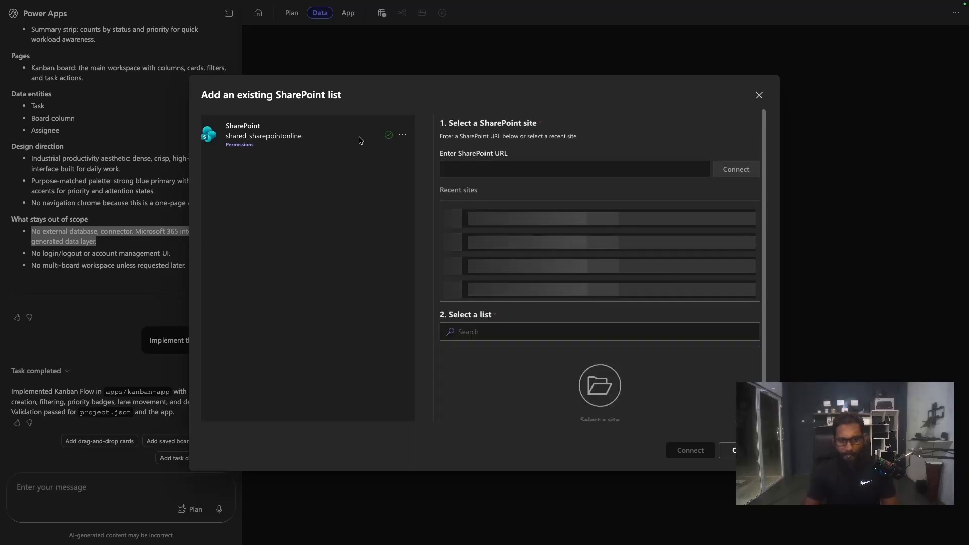
Step: Connect to the SharePoint site with the copied URL and add its kanban list to the app's data
{"action": "left_click", "coordinate": [502, 170]}
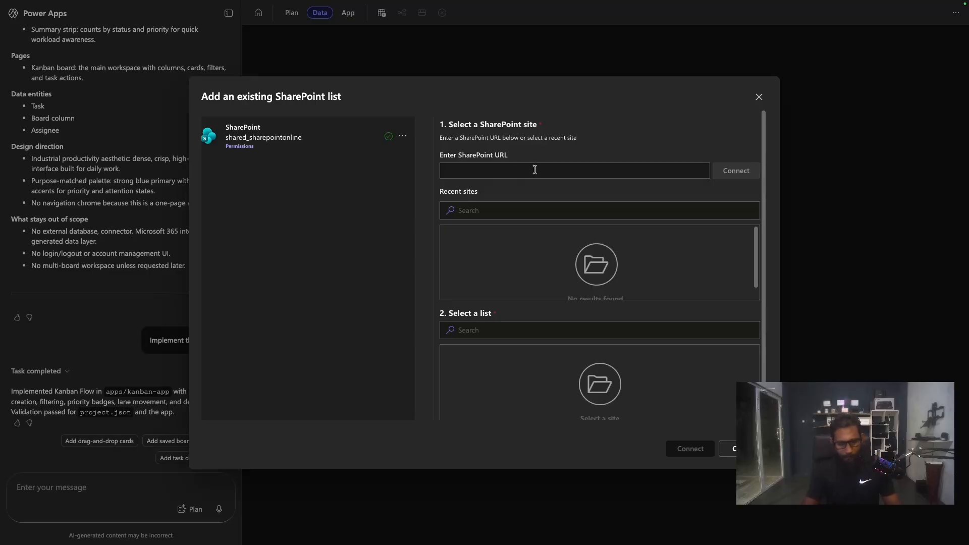
{"action": "type", "text": "v"}
{"action": "key", "text": "BackSpace"}
{"action": "key", "text": "ctrl+v"}
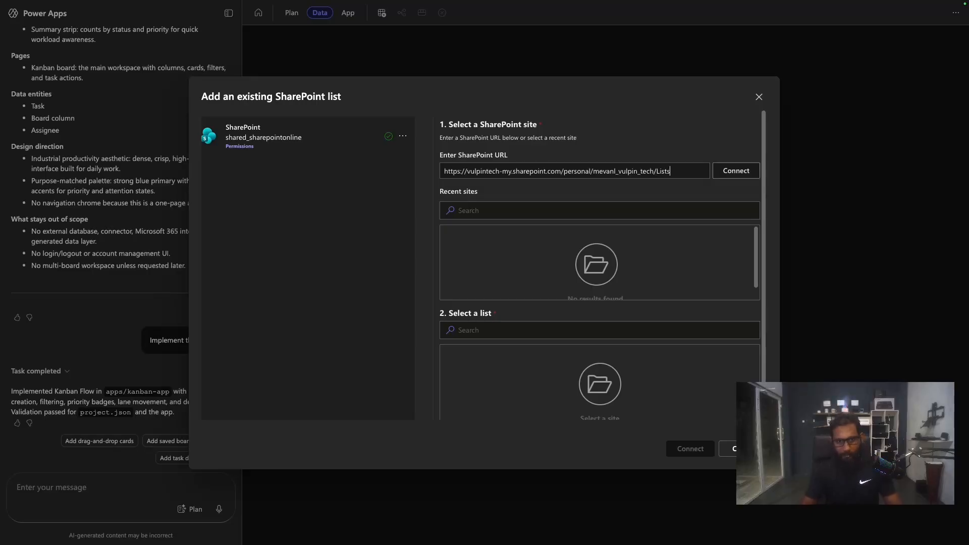
{"action": "left_click", "coordinate": [733, 172]}
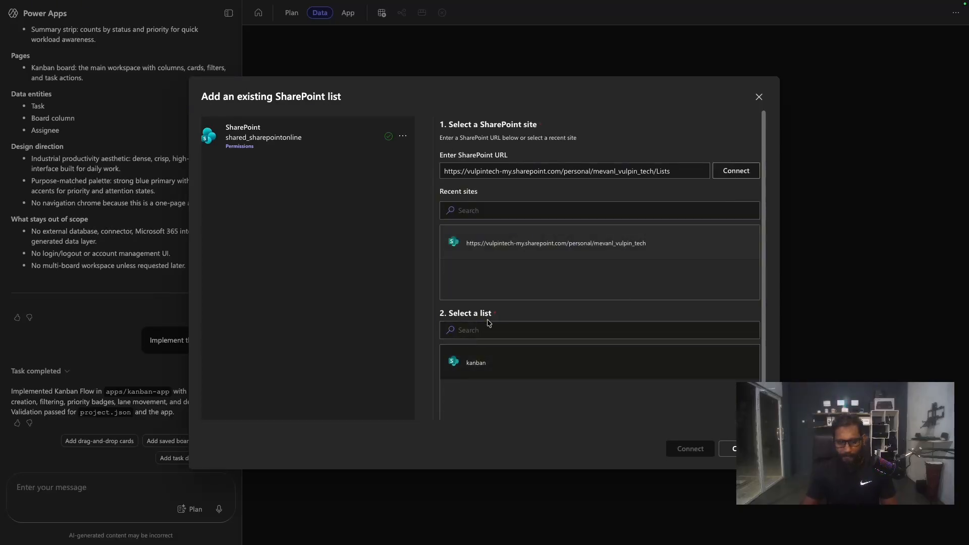
{"action": "left_click", "coordinate": [482, 363]}
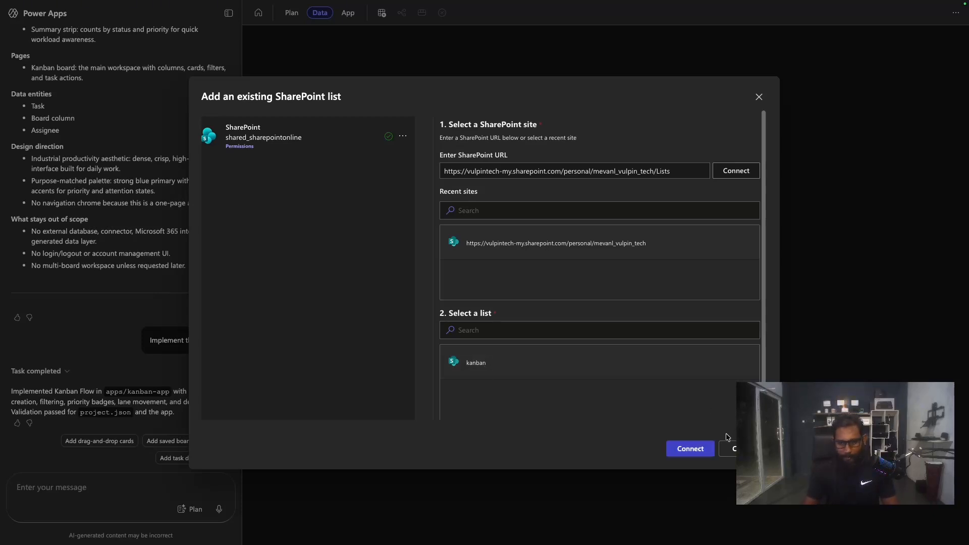
{"action": "left_click", "coordinate": [697, 453]}
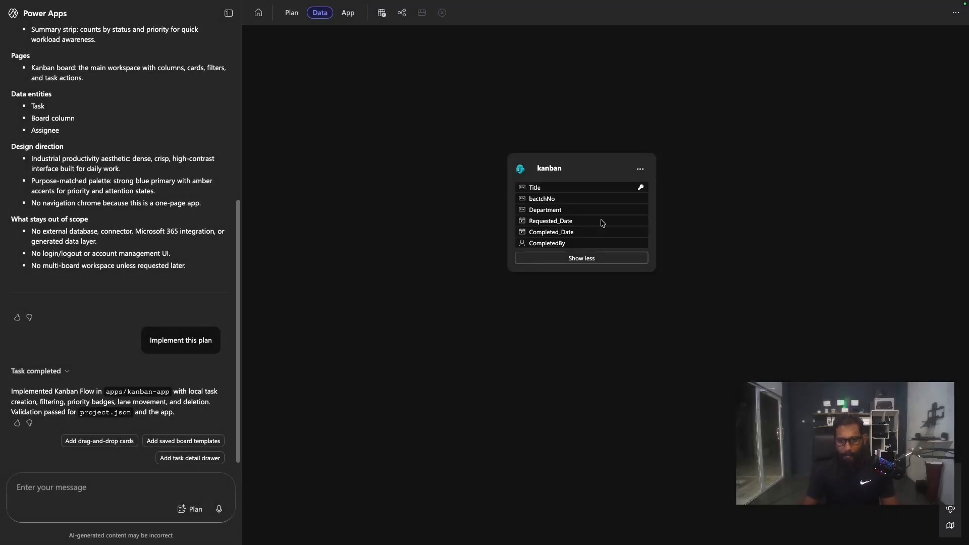
Step: Examine the kanban table's available columns and its options in the data view, leaving the column selection as it is
{"action": "left_click", "coordinate": [584, 263]}
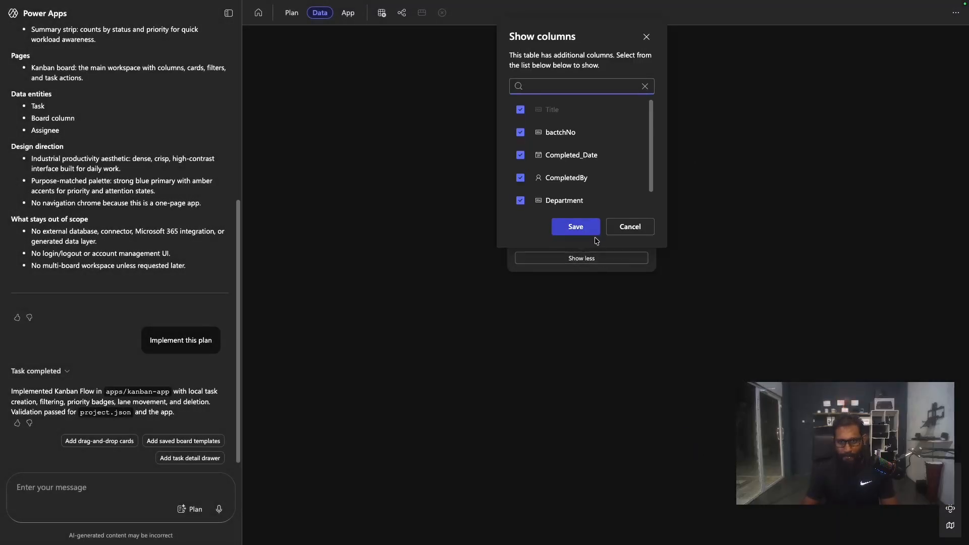
{"action": "left_click", "coordinate": [629, 229]}
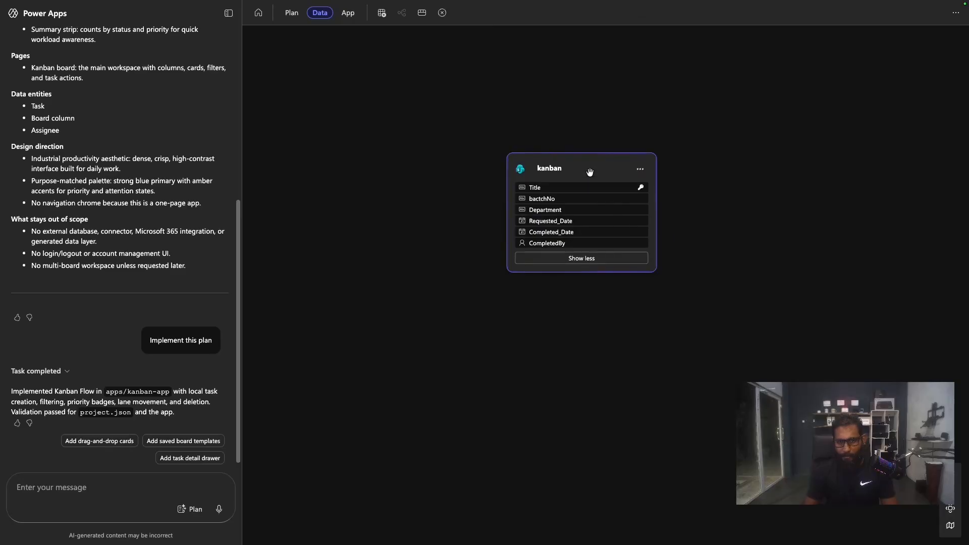
{"action": "left_click_drag", "start_coordinate": [589, 169], "coordinate": [564, 162]}
{"action": "left_click", "coordinate": [616, 164]}
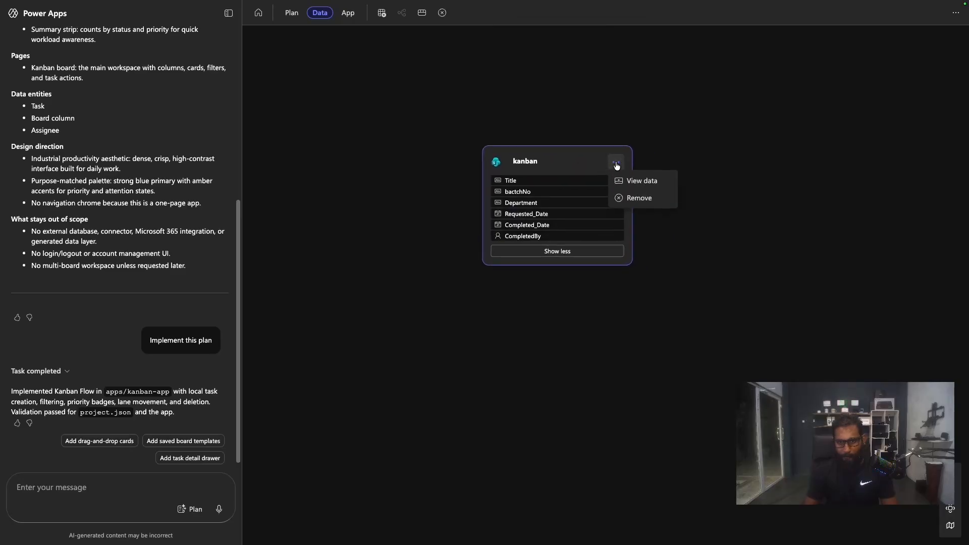
{"action": "left_click", "coordinate": [666, 237]}
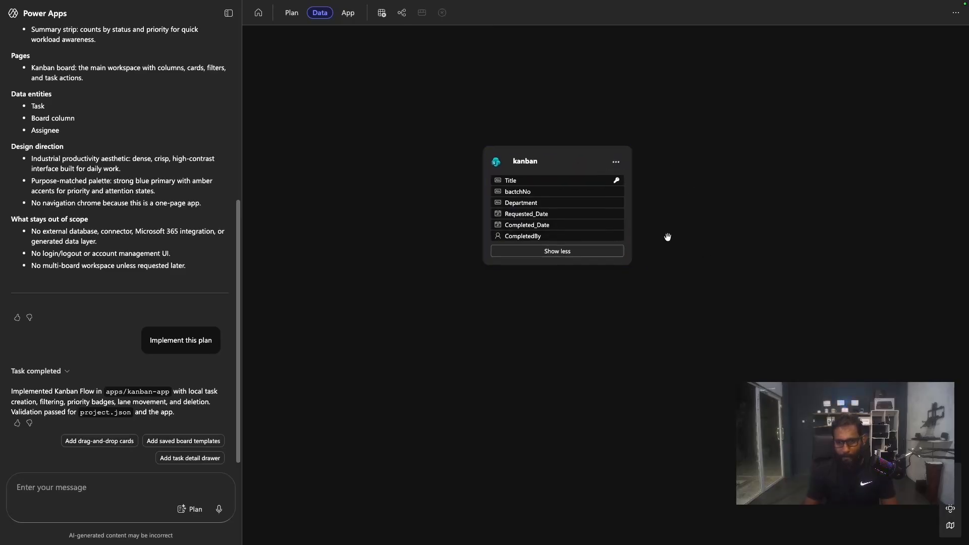
{"action": "left_click", "coordinate": [564, 252]}
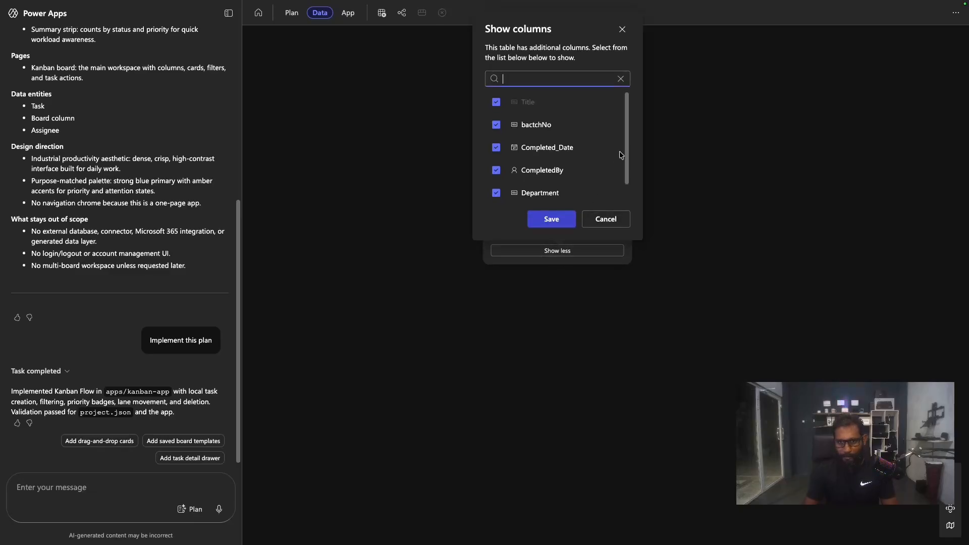
{"action": "scroll", "coordinate": [628, 147], "scroll_direction": "down", "scroll_amount": 2}
{"action": "scroll", "coordinate": [625, 111], "scroll_direction": "up", "scroll_amount": 2}
{"action": "scroll", "coordinate": [627, 97], "scroll_direction": "down", "scroll_amount": 1}
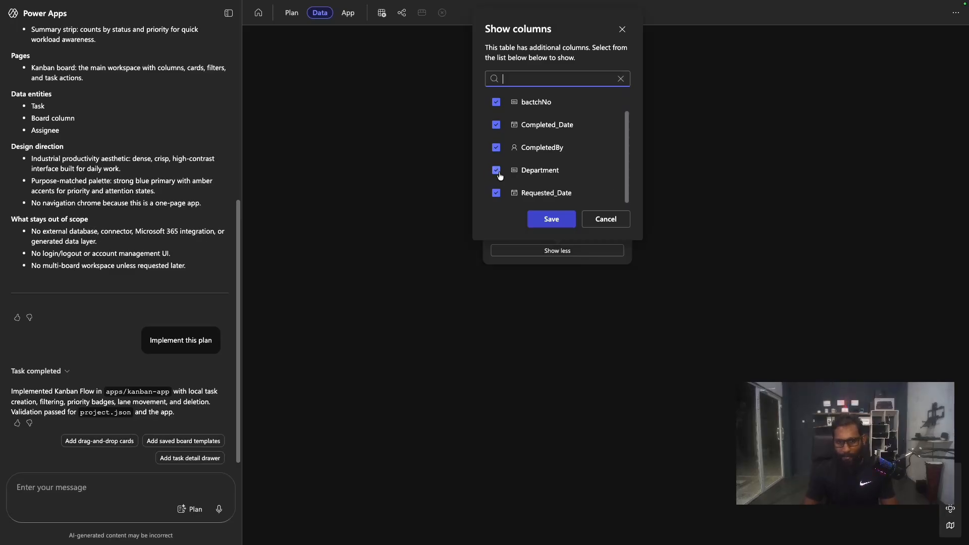
{"action": "left_click", "coordinate": [607, 218]}
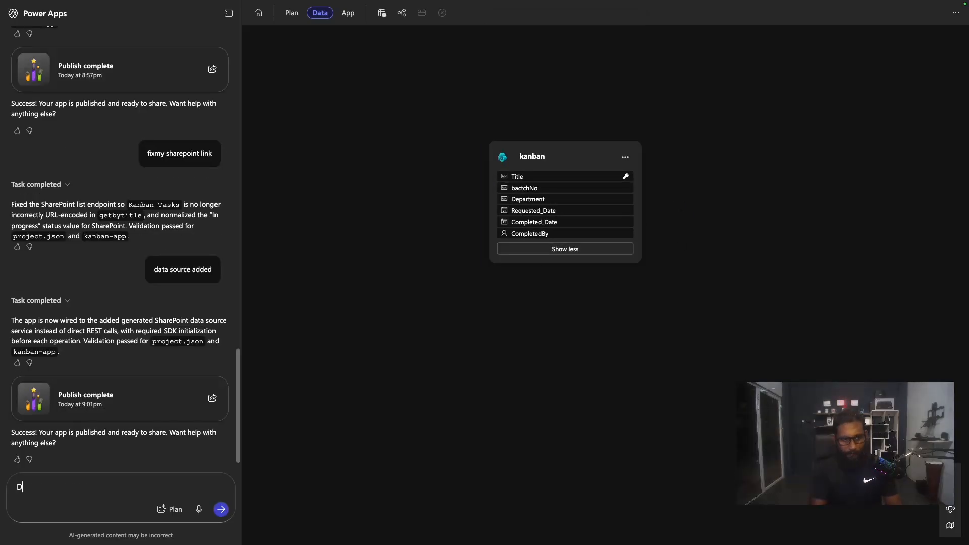
Step: Tell the assistant "Data source added" and check its task summary alongside the app preview
{"action": "type", "text": "ata source add"}
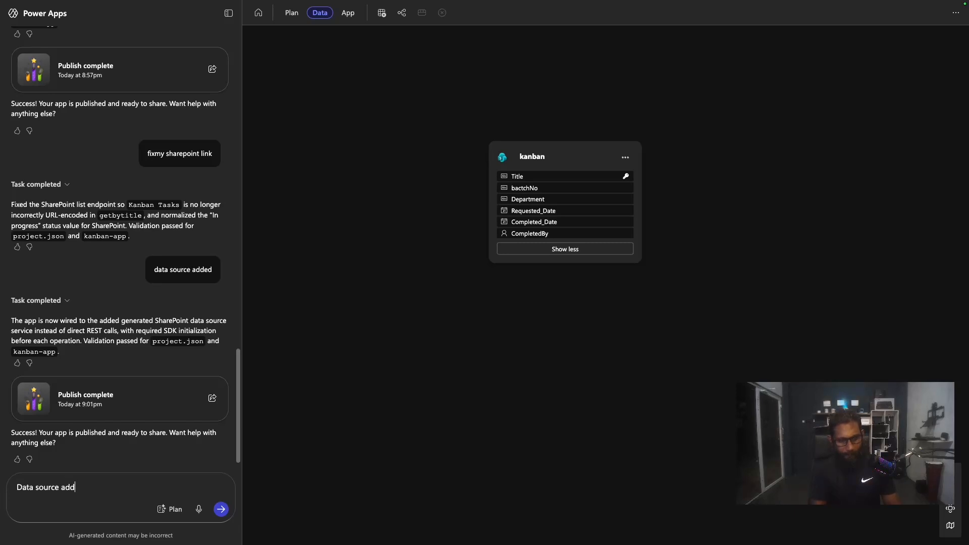
{"action": "type", "text": "ed"}
{"action": "key", "text": "Return"}
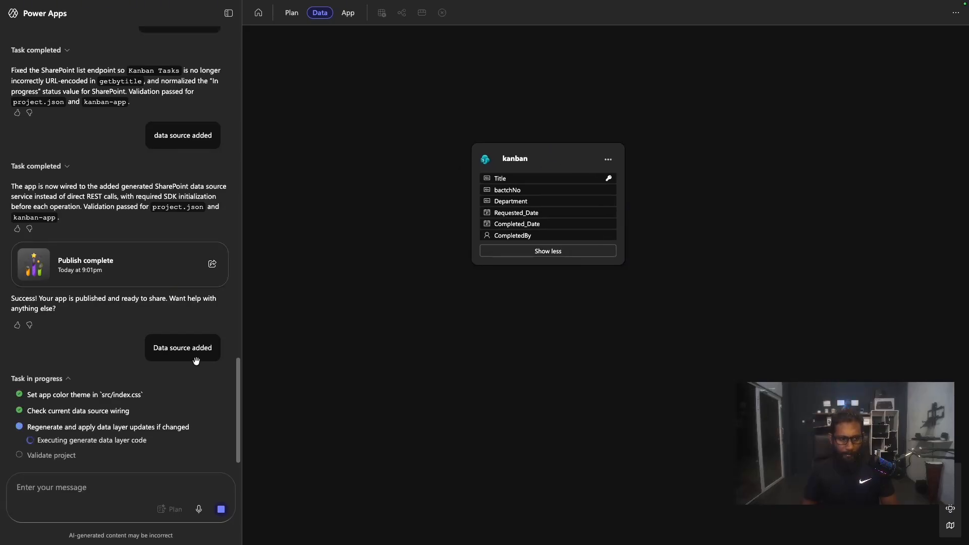
{"action": "left_click_drag", "start_coordinate": [26, 416], "coordinate": [141, 405]}
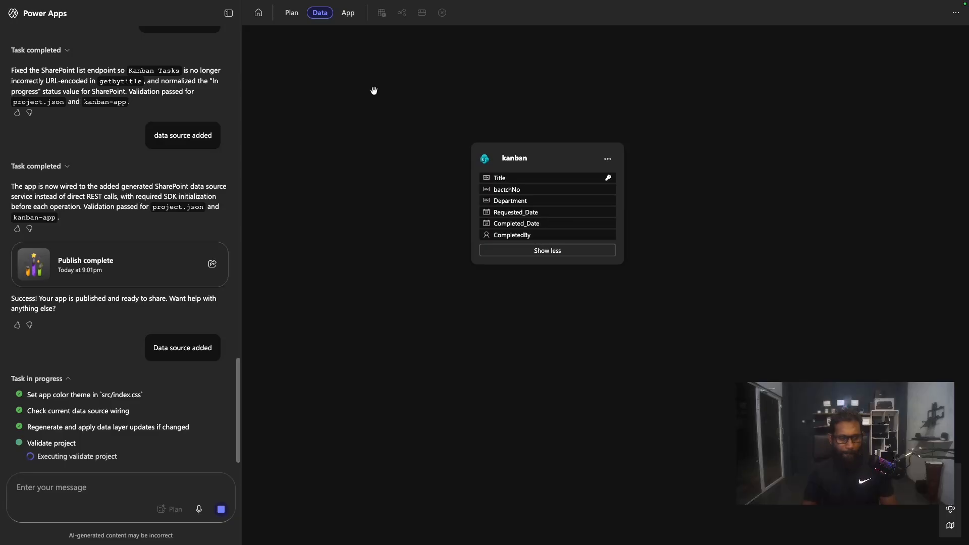
{"action": "left_click", "coordinate": [347, 13]}
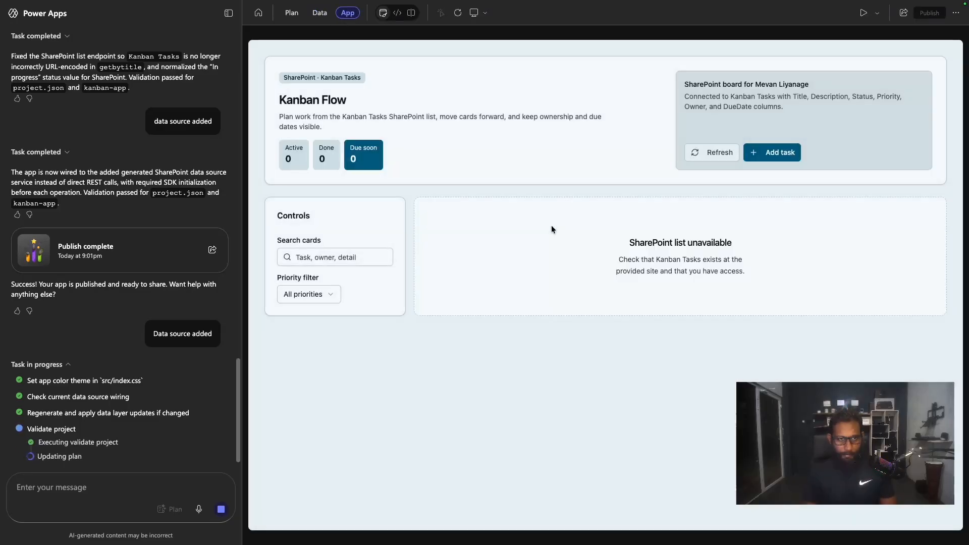
{"action": "left_click_drag", "start_coordinate": [11, 409], "coordinate": [117, 428]}
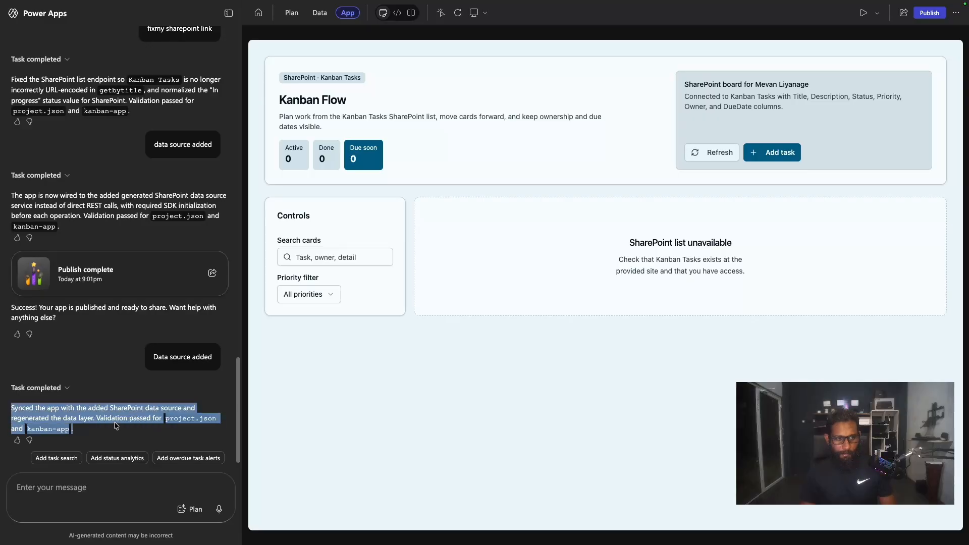
{"action": "left_click", "coordinate": [138, 396]}
Step: Publish the app updates and open the latest version of the published Kanban Flow app
{"action": "left_click", "coordinate": [930, 13]}
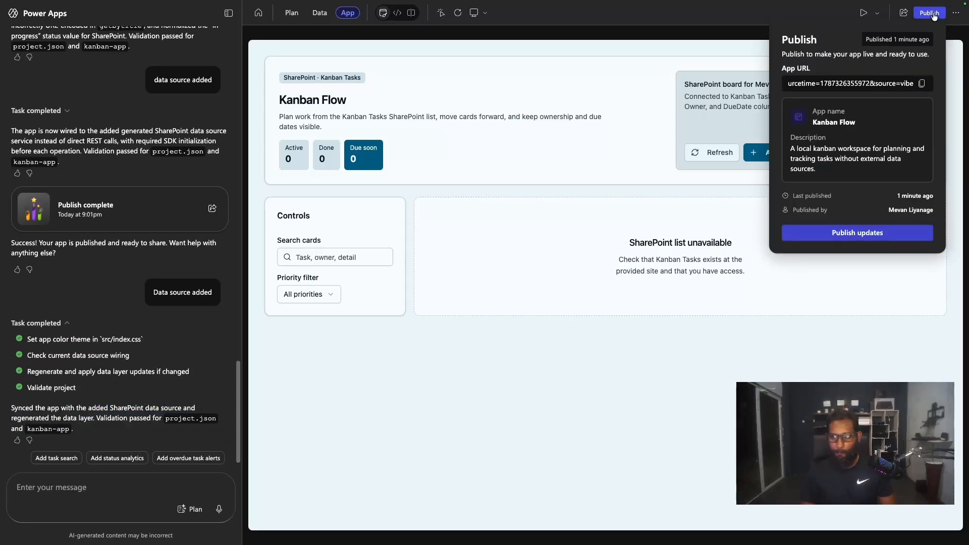
{"action": "left_click", "coordinate": [855, 239]}
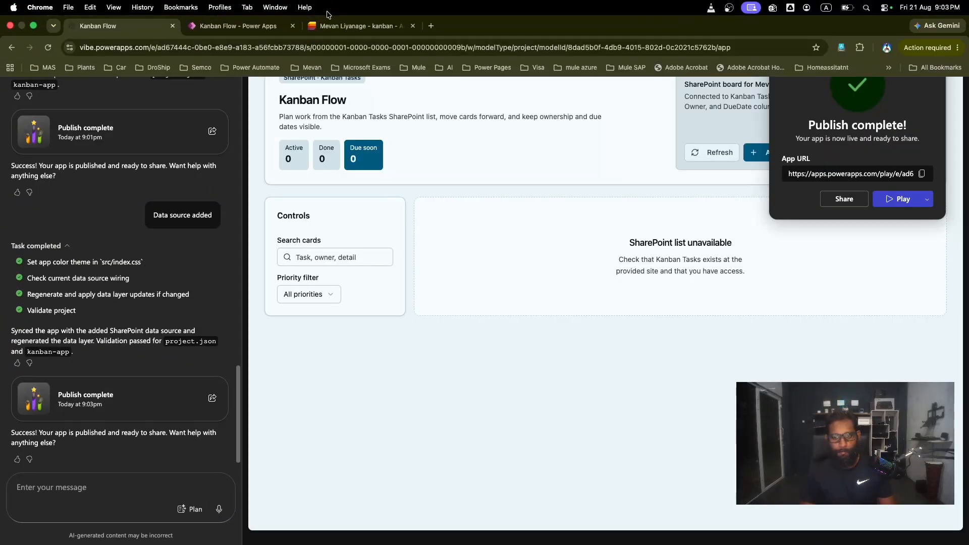
{"action": "left_click", "coordinate": [237, 29]}
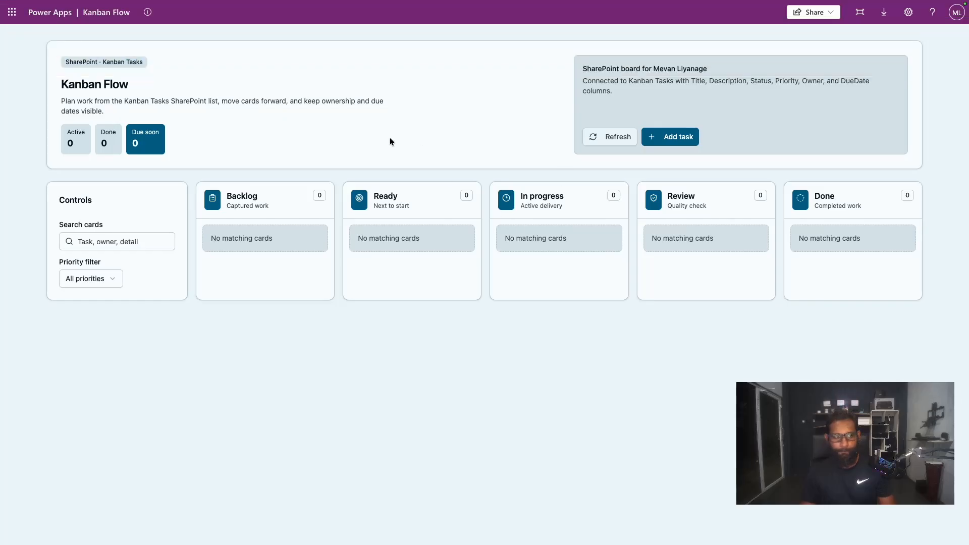
{"action": "left_click", "coordinate": [161, 27]}
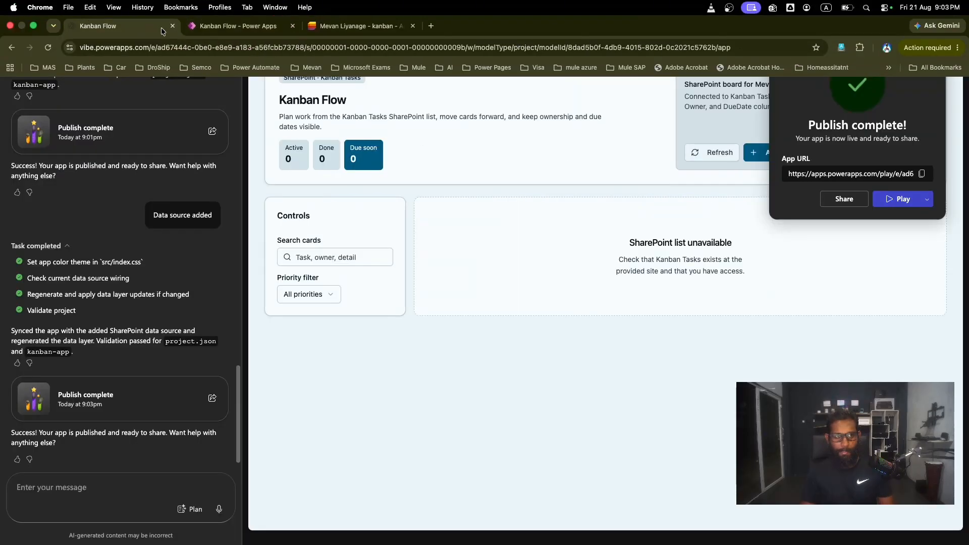
{"action": "left_click", "coordinate": [901, 201]}
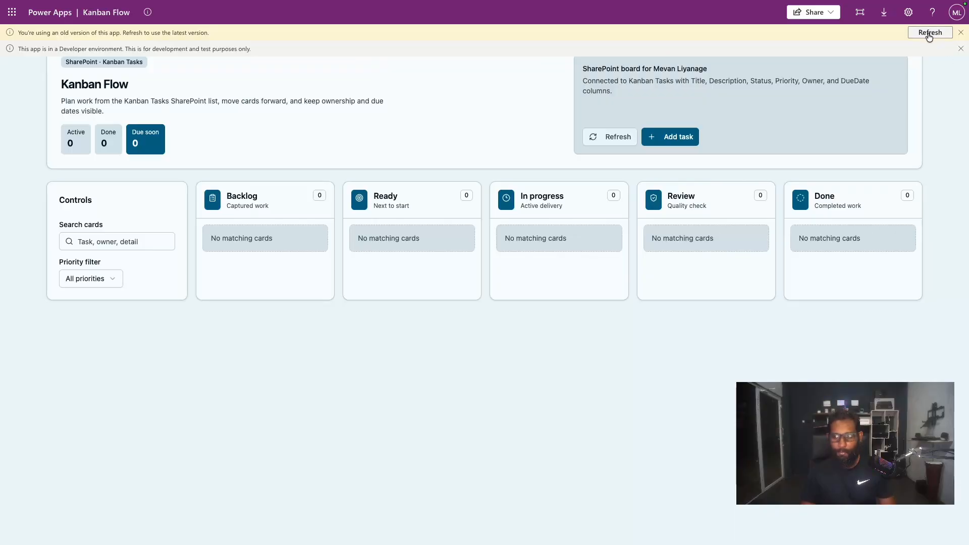
{"action": "left_click", "coordinate": [929, 33]}
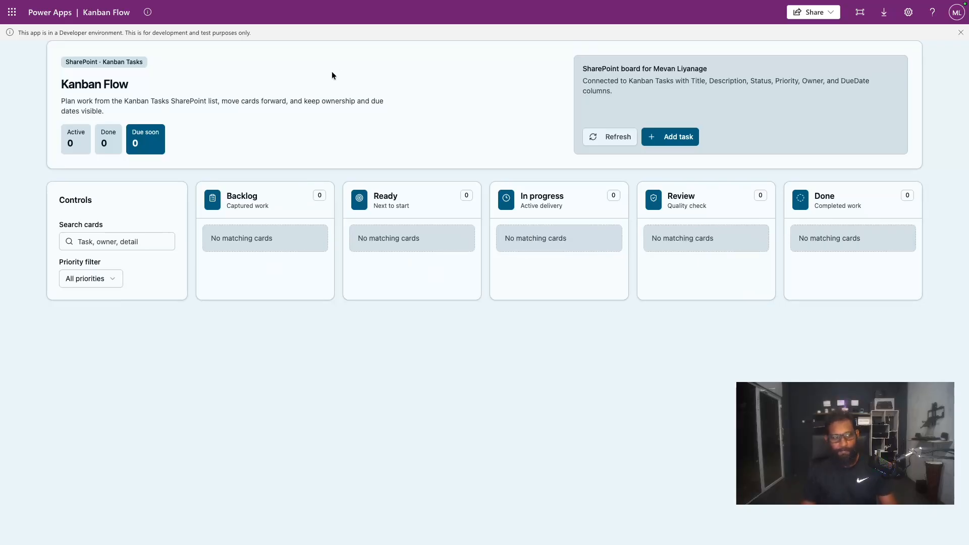
Step: Create a SharePoint task titled "Test Task" with description "wewewe" and due date Aug 21, 2026
{"action": "left_click", "coordinate": [678, 138]}
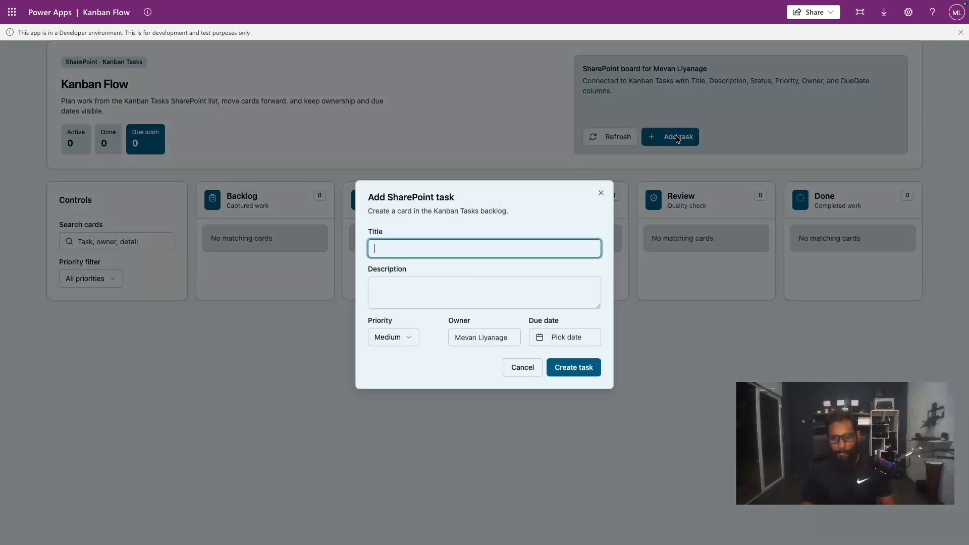
{"action": "type", "text": "Test Task"}
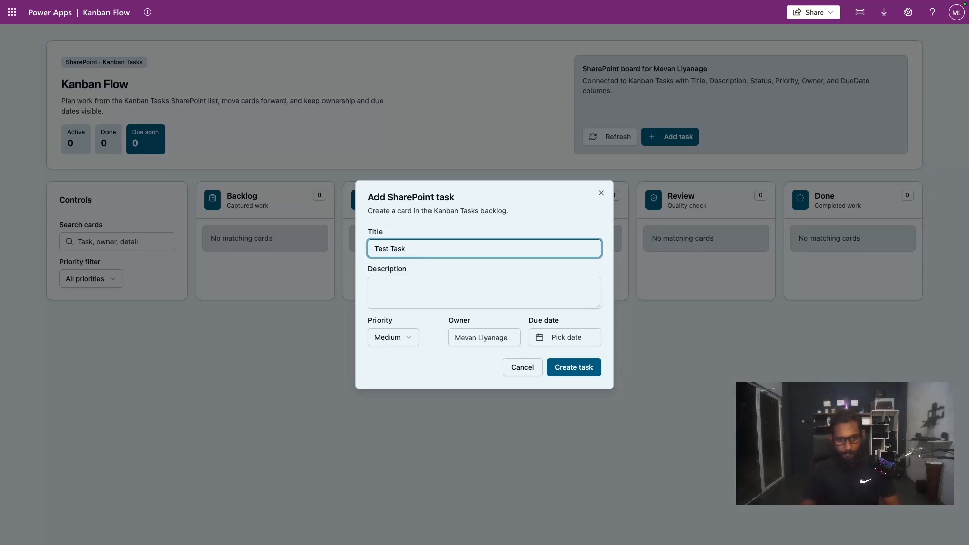
{"action": "left_click", "coordinate": [417, 296]}
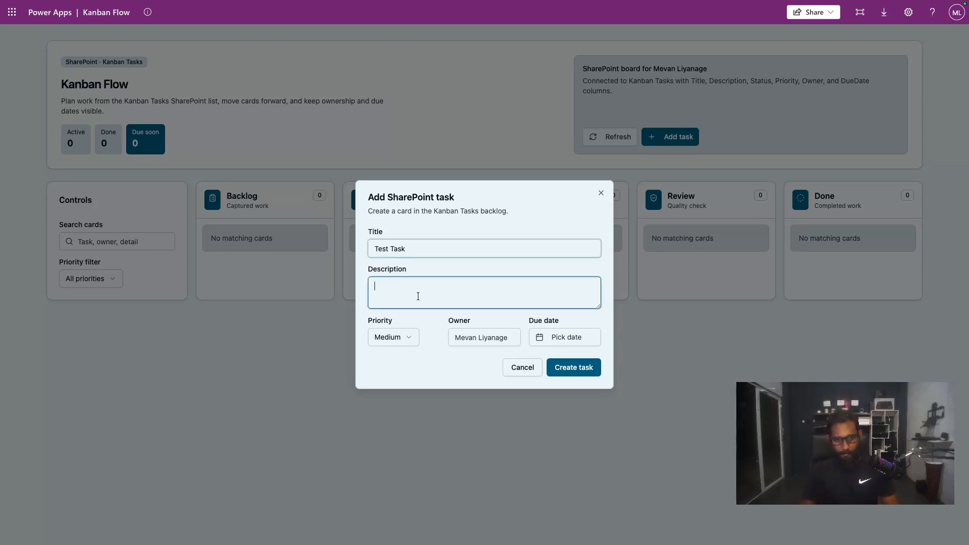
{"action": "type", "text": "wewewe"}
{"action": "left_click", "coordinate": [591, 343]}
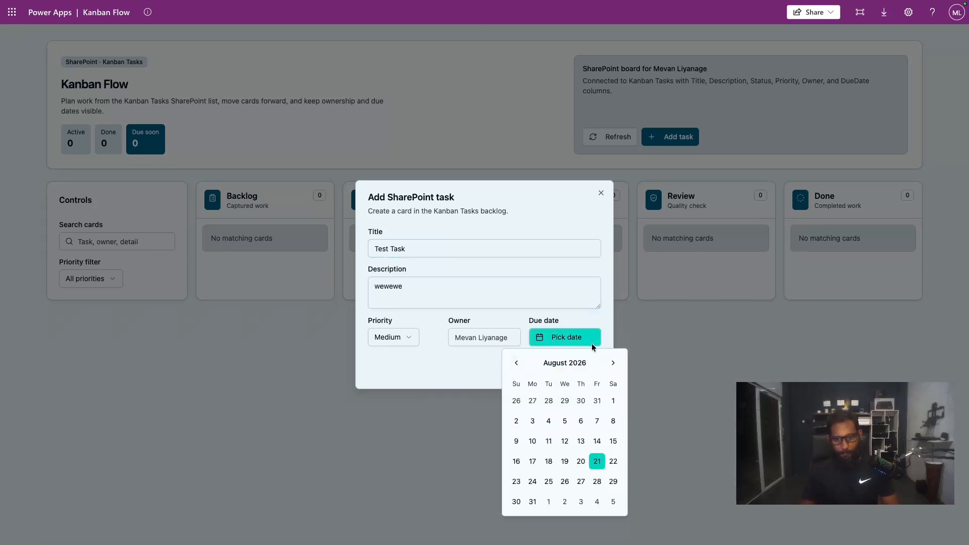
{"action": "left_click", "coordinate": [597, 462]}
{"action": "left_click", "coordinate": [450, 363]}
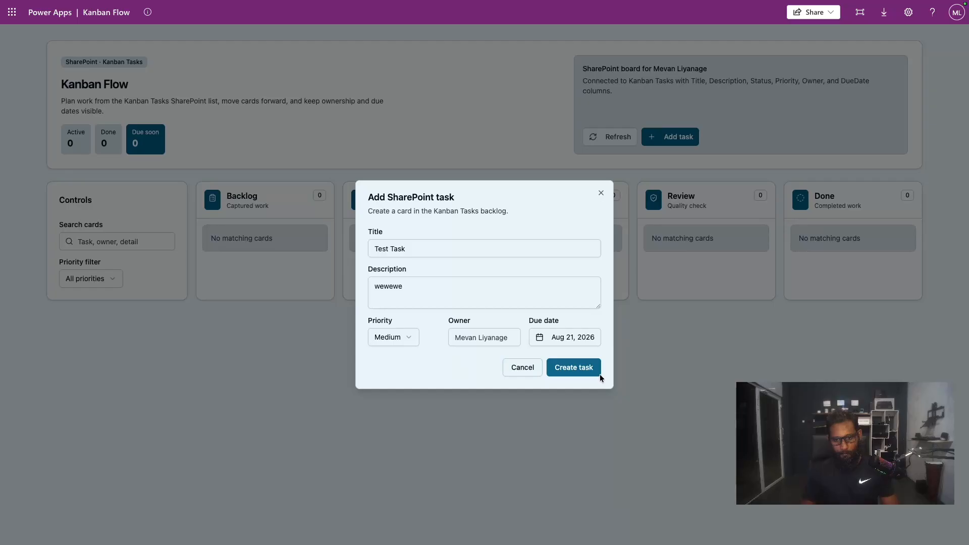
{"action": "left_click", "coordinate": [580, 372]}
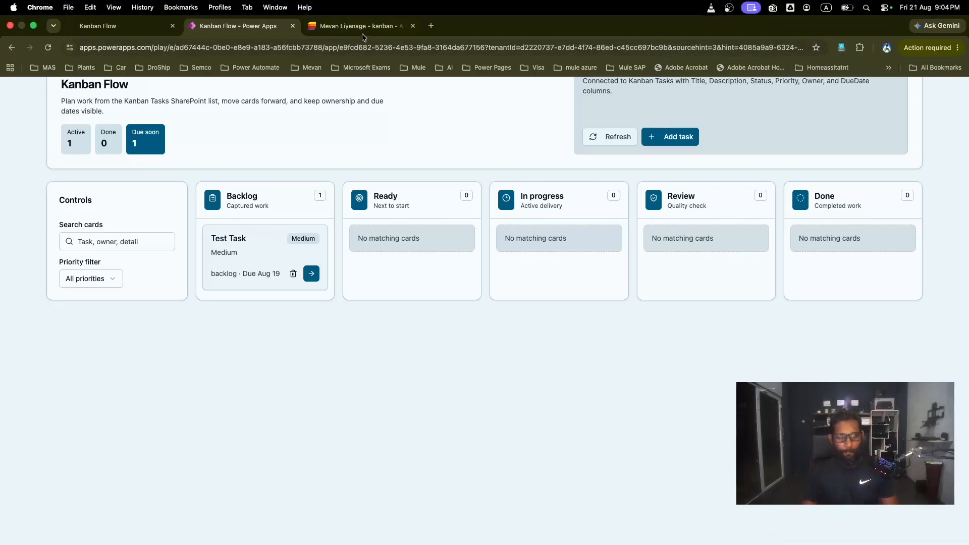
Step: Reload the kanban list in Microsoft Lists to check for the new task, and return to the app's browser tabs
{"action": "left_click", "coordinate": [354, 25]}
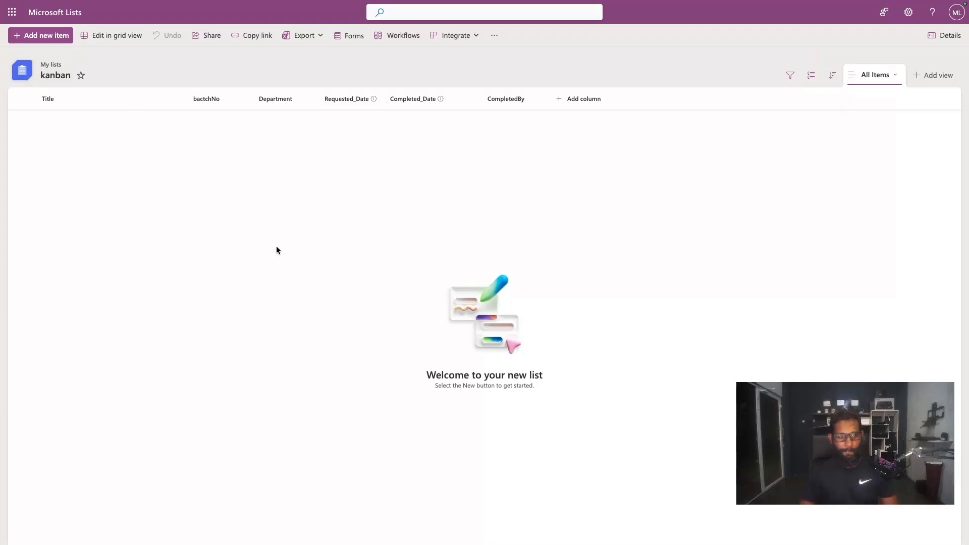
{"action": "key", "text": "super+r"}
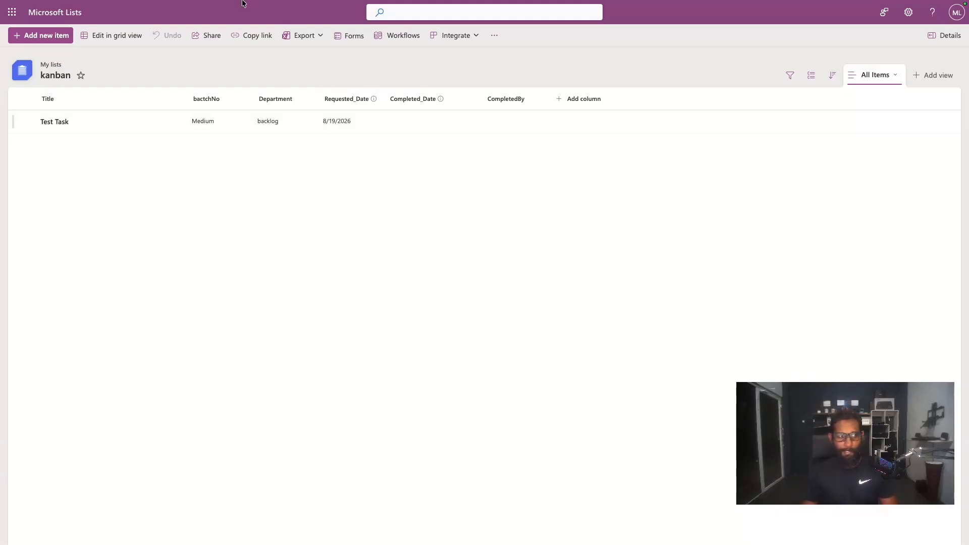
{"action": "mouse_move", "coordinate": [244, 5]}
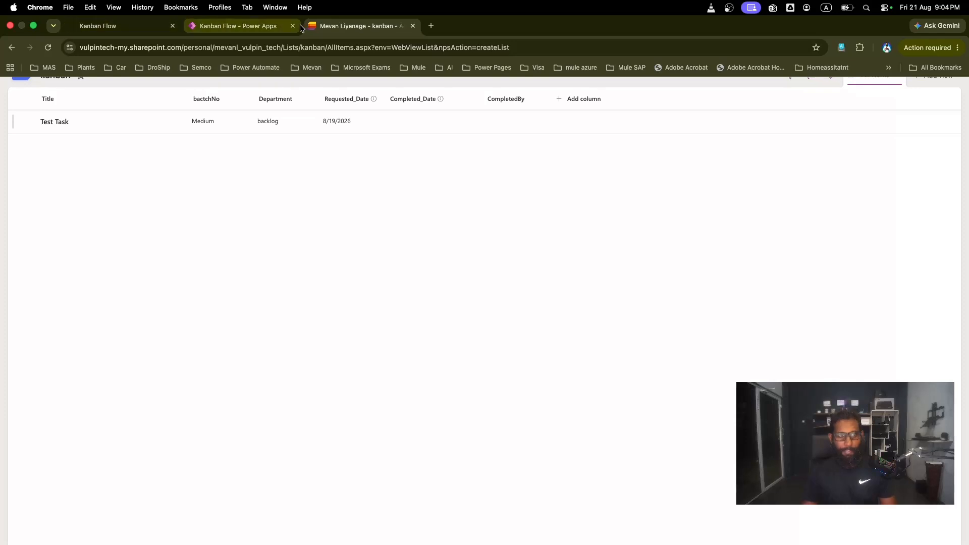
{"action": "left_click", "coordinate": [267, 26]}
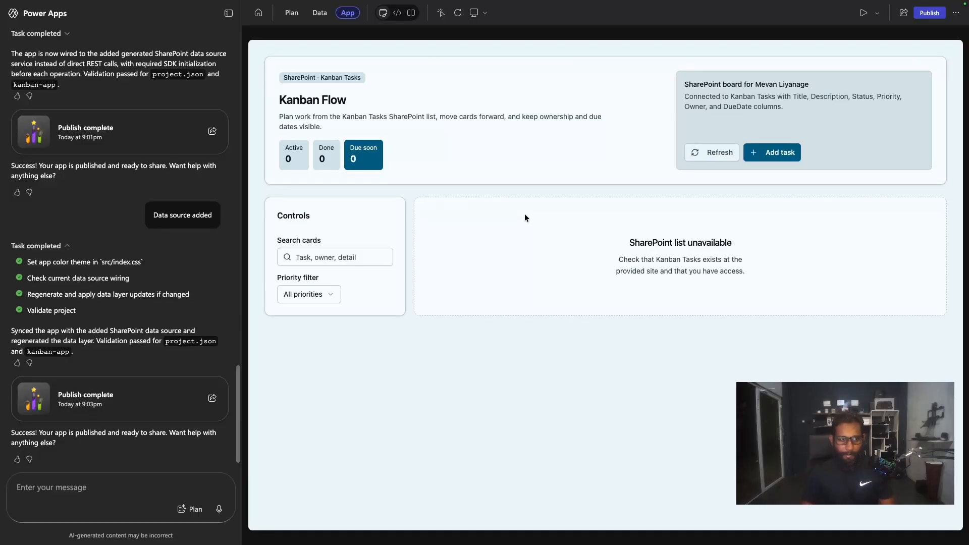
{"action": "mouse_move", "coordinate": [303, 43]}
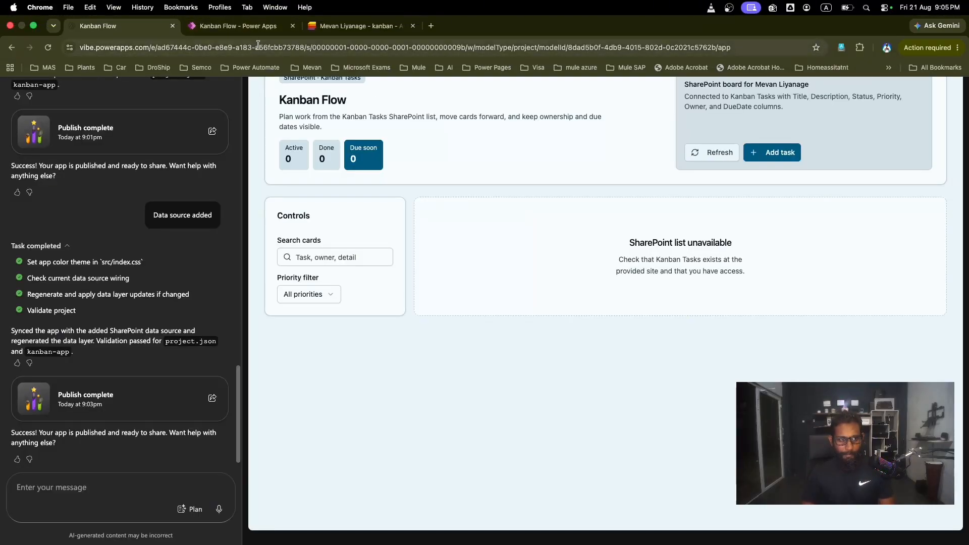
{"action": "mouse_move", "coordinate": [465, 543]}
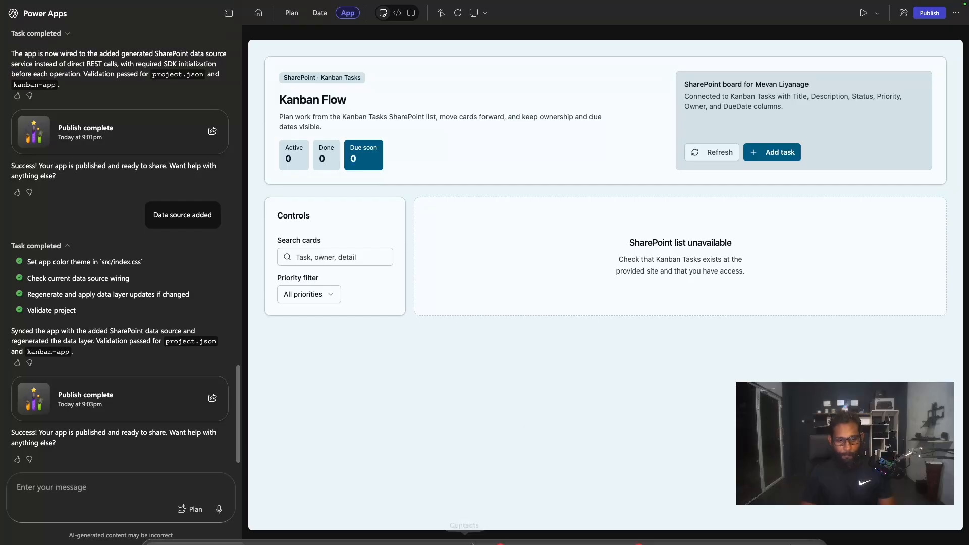